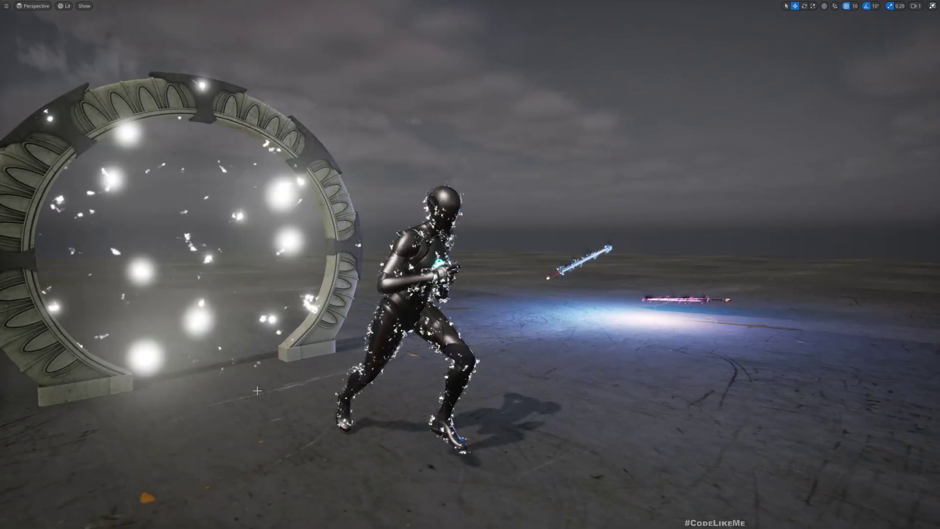
Examine the finished electric effects on the stone gate, the running mannequin and the two swords from several angles.
{"action": "key", "text": "s"}
{"action": "right_click_drag", "start_coordinate": [256, 390], "coordinate": [286, 416]}
{"action": "key", "text": "a"}
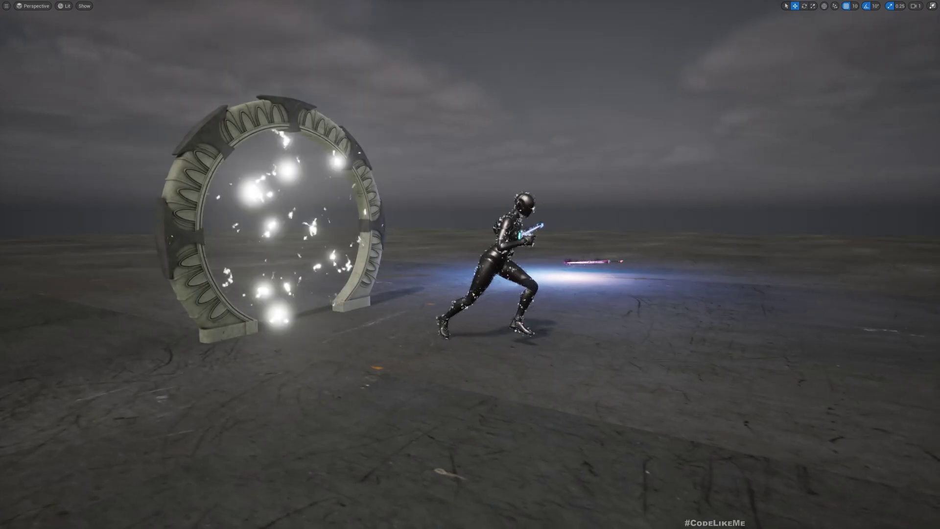
{"action": "right_click_drag", "start_coordinate": [480, 412], "coordinate": [171, 412]}
{"action": "key", "text": "d"}
{"action": "key", "text": "w"}
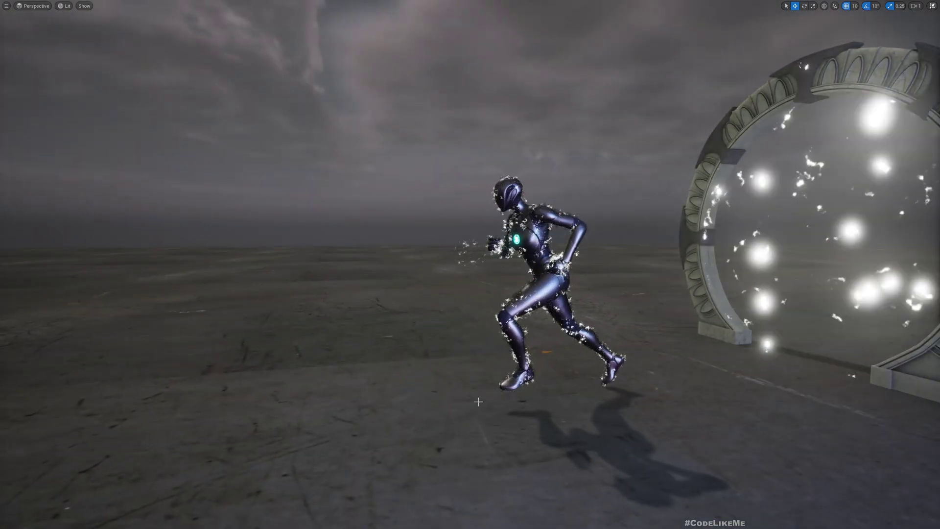
{"action": "key", "text": "a"}
{"action": "mouse_move", "coordinate": [480, 407]}
{"action": "right_mouse_down"}
{"action": "mouse_move", "coordinate": [563, 419]}
{"action": "mouse_move", "coordinate": [456, 411]}
{"action": "mouse_move", "coordinate": [616, 411]}
{"action": "mouse_move", "coordinate": [468, 397]}
{"action": "right_mouse_up"}
{"action": "key", "text": "a"}
{"action": "key", "text": "a"}
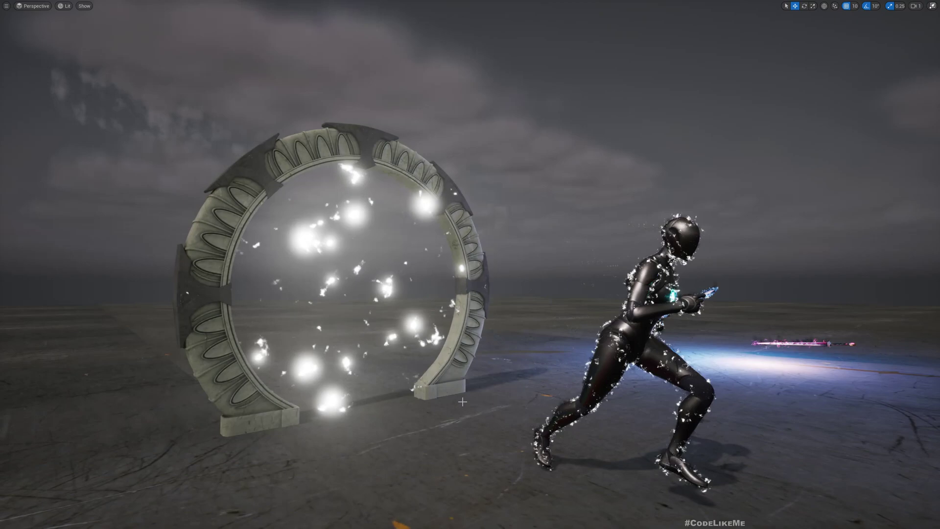
{"action": "key", "text": "w"}
{"action": "right_click_drag", "start_coordinate": [353, 294], "coordinate": [281, 294]}
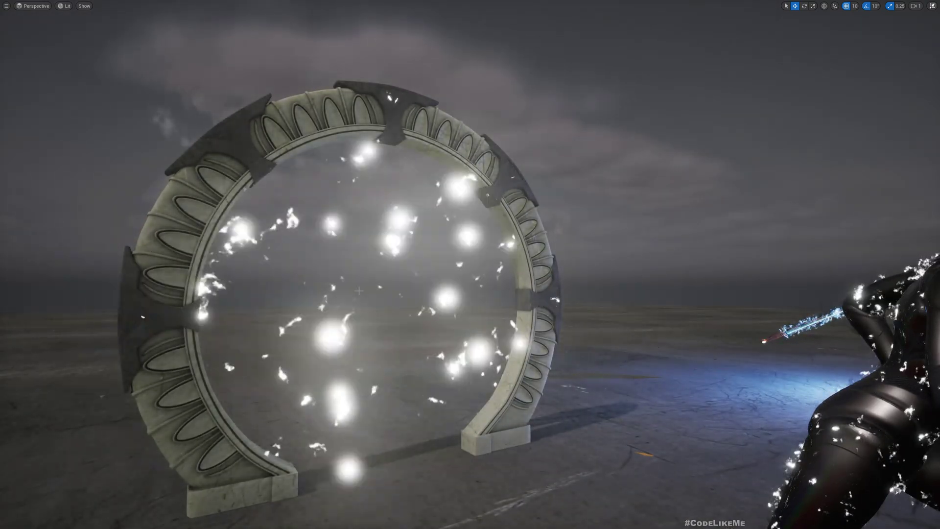
{"action": "right_click_drag", "start_coordinate": [358, 290], "coordinate": [372, 309]}
{"action": "key", "text": "s"}
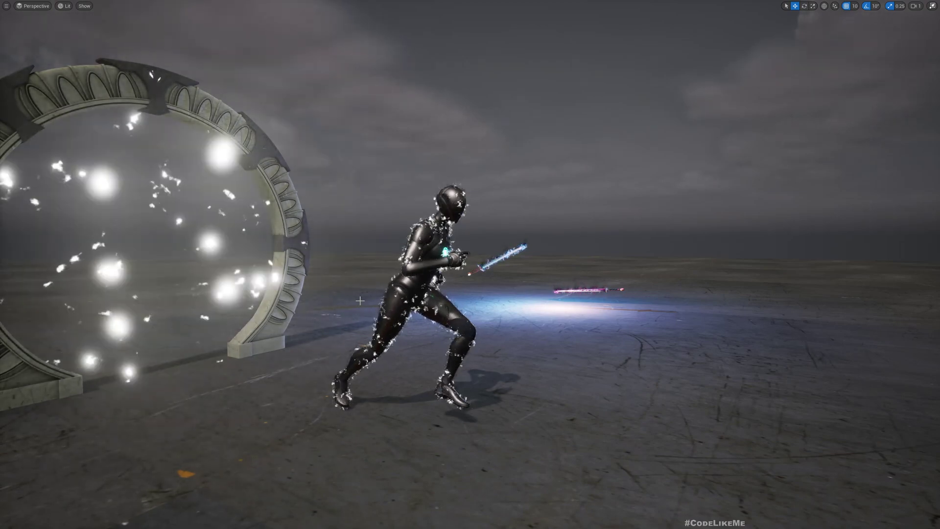
Play the level and detach from the player camera to inspect the electric effect on the running character up close.
{"action": "key", "text": "alt+p"}
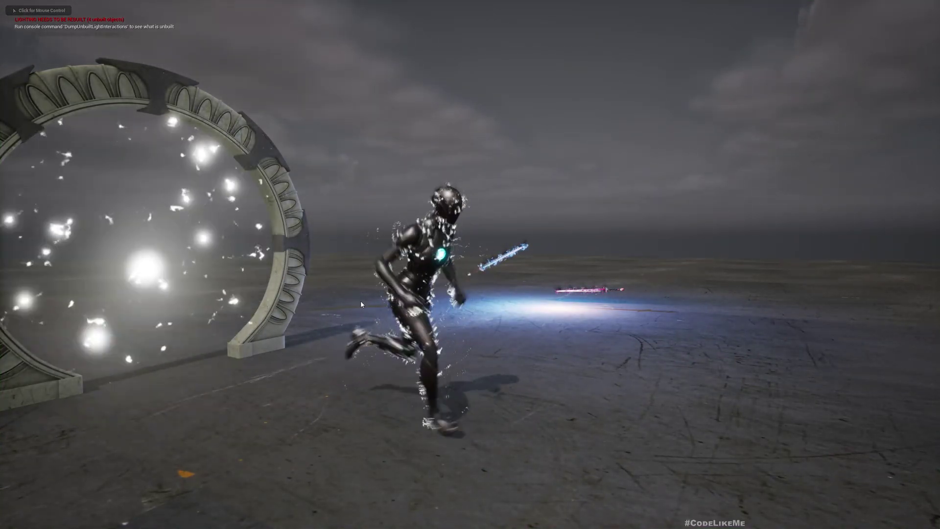
{"action": "left_click", "coordinate": [360, 301]}
{"action": "key", "text": "d"}
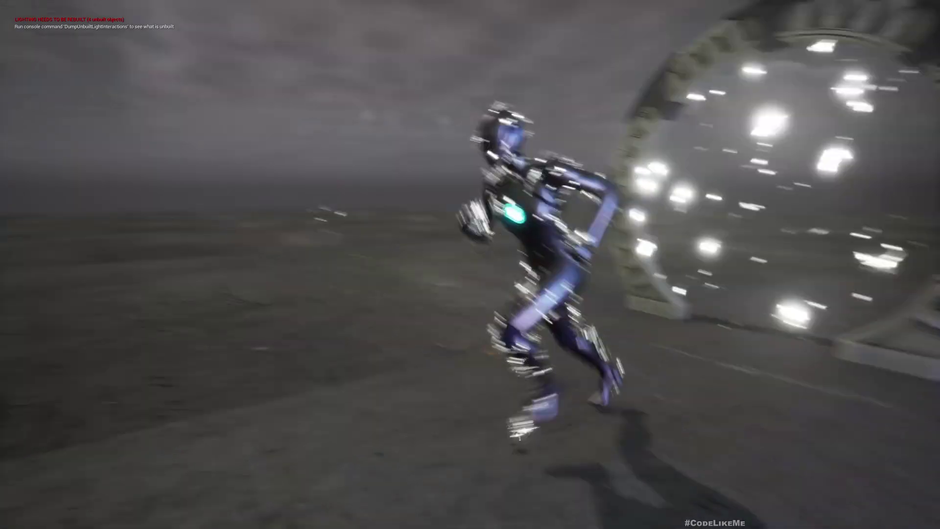
{"action": "key", "text": "d"}
{"action": "key", "text": "F8"}
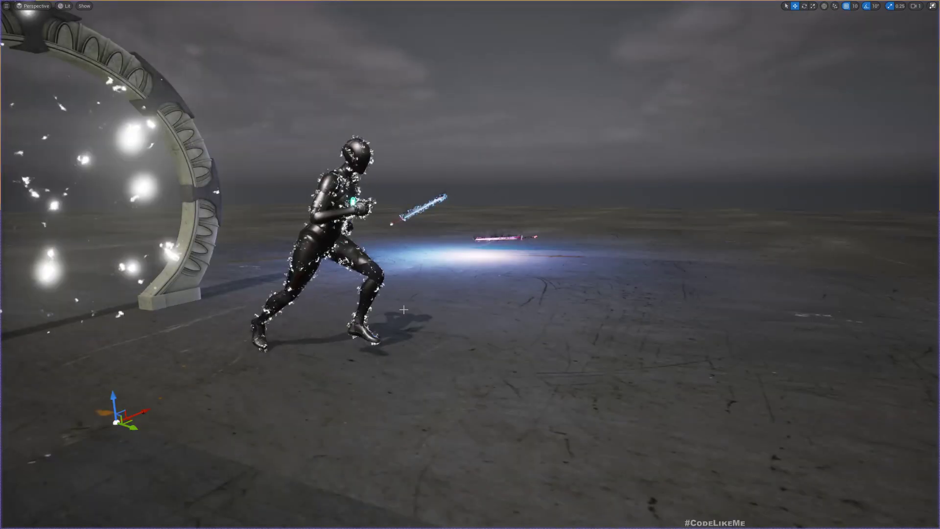
{"action": "right_click_drag", "start_coordinate": [469, 265], "coordinate": [441, 259]}
{"action": "key", "text": "w"}
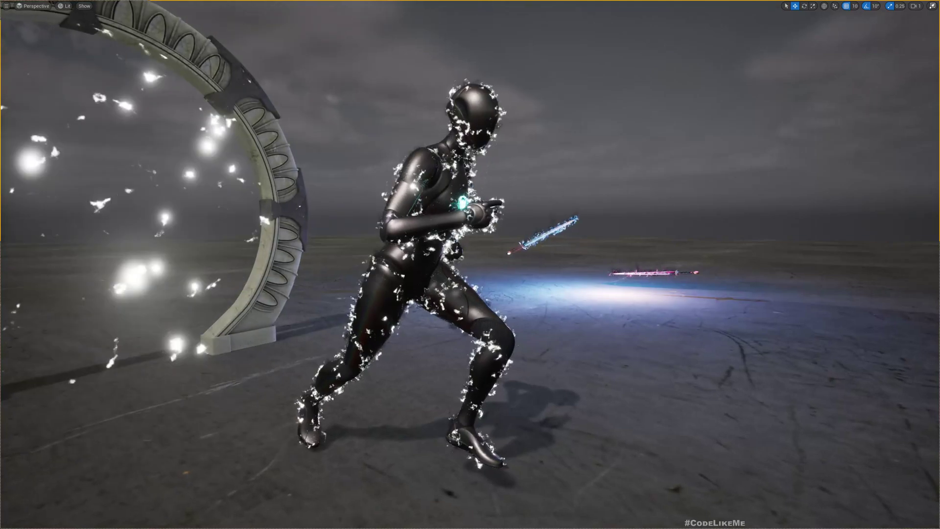
{"action": "key", "text": "s"}
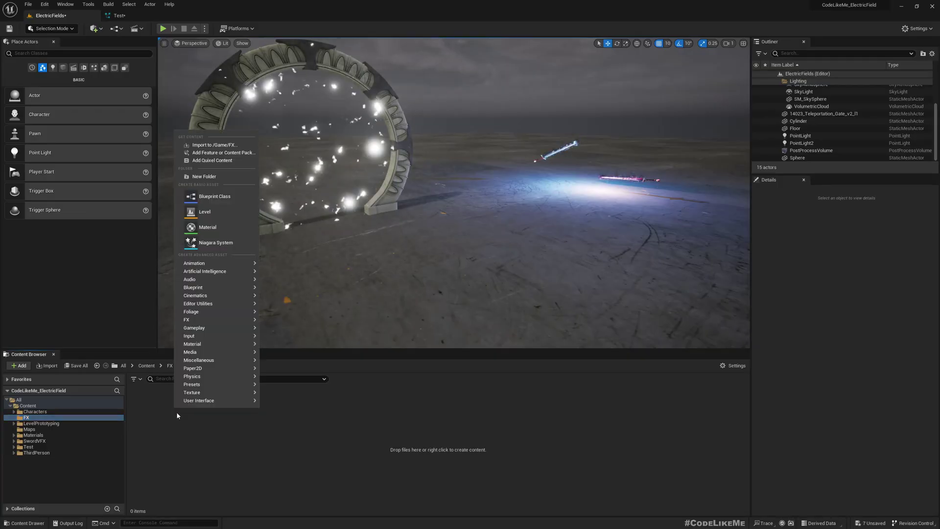
Create a Niagara System in the FX folder from selected emitters, using the Fountain template.
{"action": "left_click", "coordinate": [206, 243]}
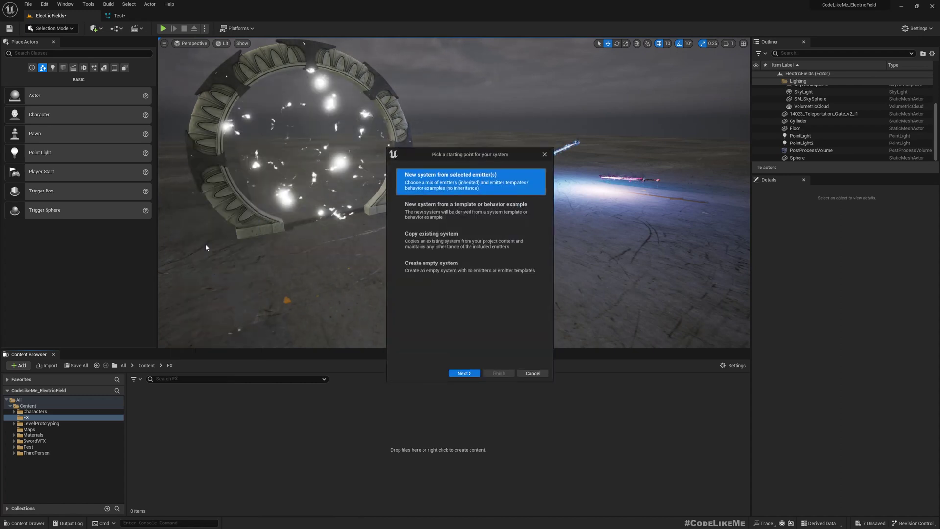
{"action": "left_click", "coordinate": [463, 373]}
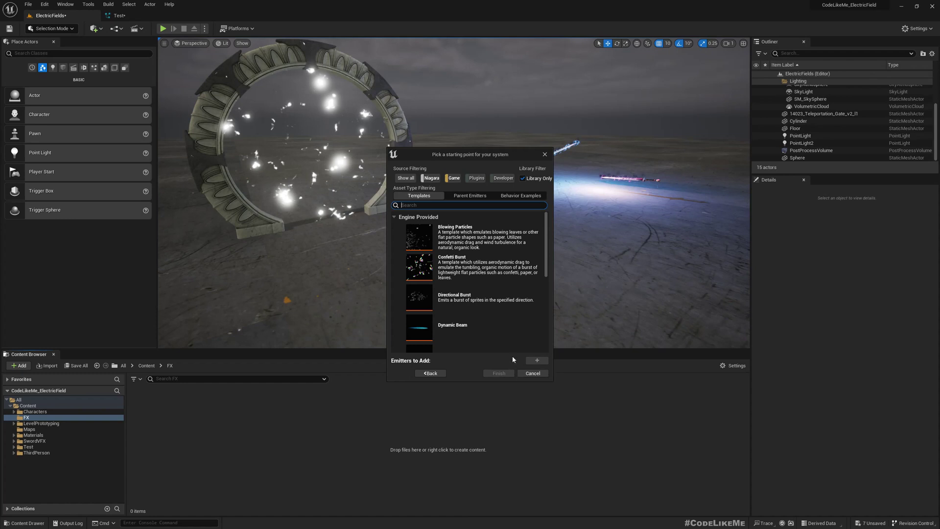
{"action": "scroll", "coordinate": [479, 289], "scroll_direction": "down", "scroll_amount": 3}
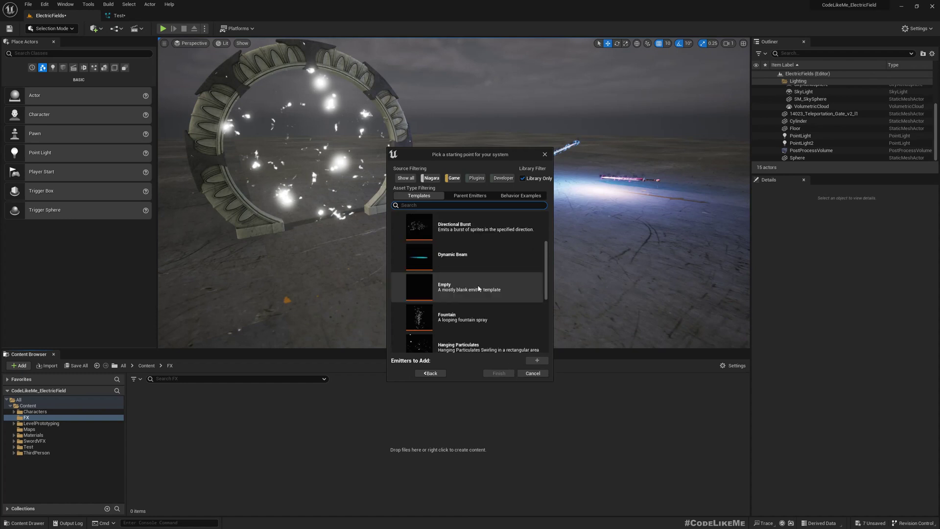
{"action": "left_click", "coordinate": [452, 313]}
{"action": "left_click", "coordinate": [538, 360]}
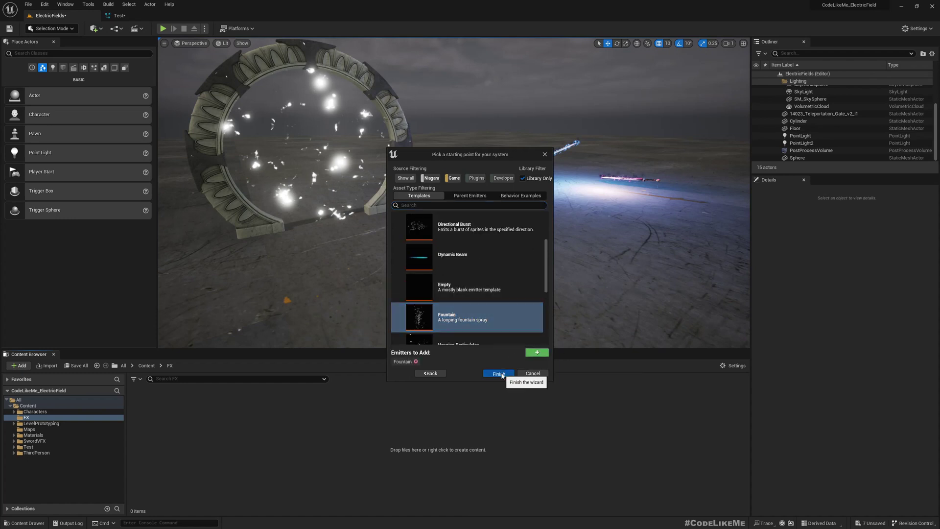
{"action": "left_click", "coordinate": [498, 373]}
Name the new Niagara System NS_ElectricCharacter and open it for editing.
{"action": "type", "text": "N"}
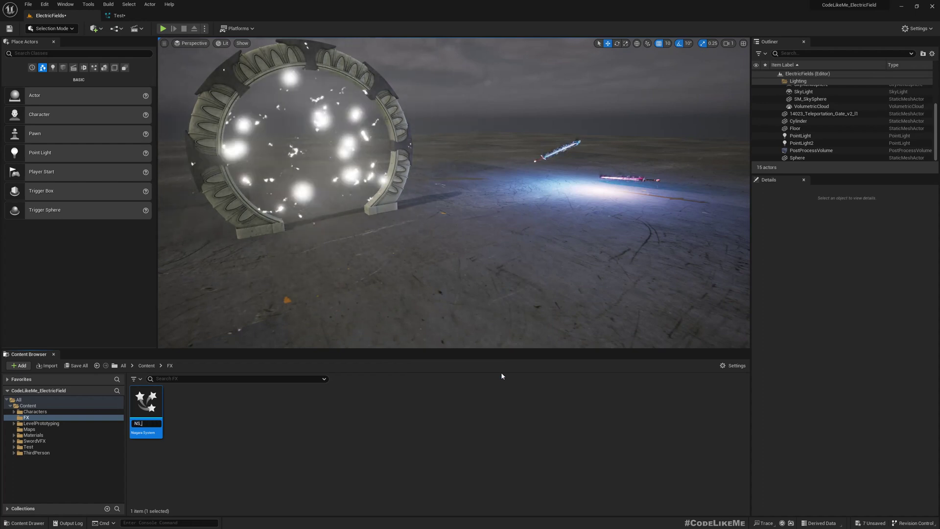
{"action": "type", "text": "S_"}
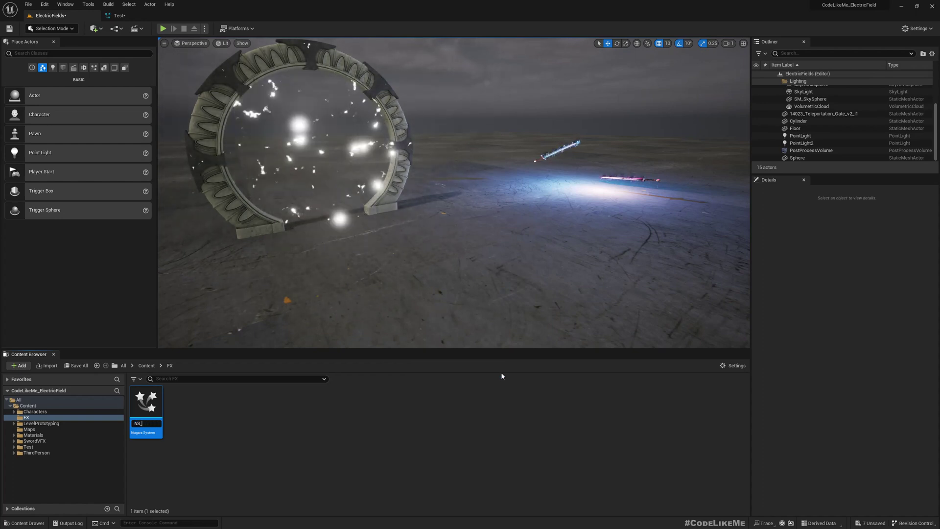
{"action": "type", "text": "Electric"}
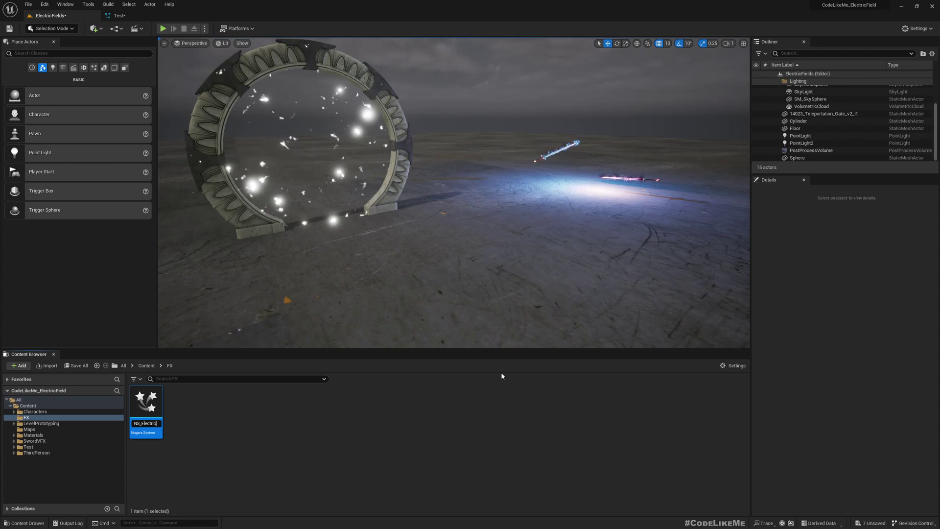
{"action": "type", "text": "Charac"}
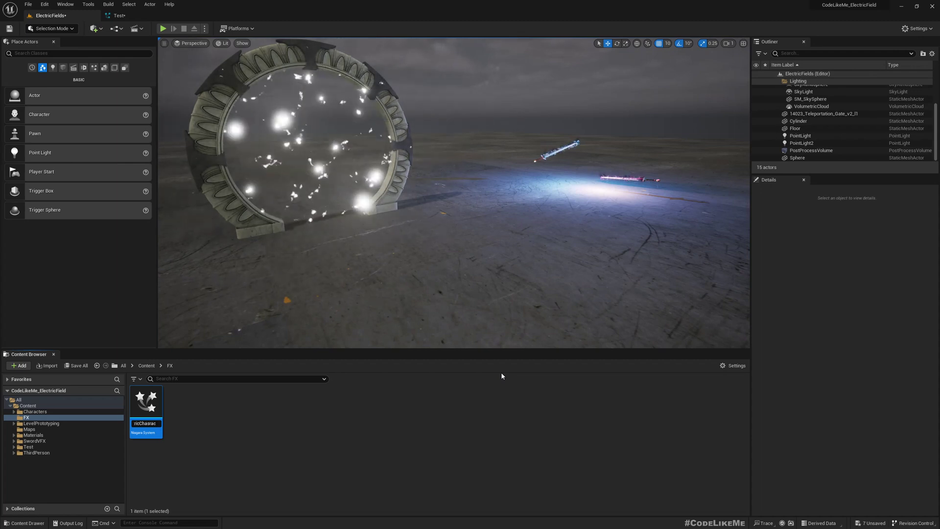
{"action": "key", "text": "BackSpace"}
{"action": "key", "text": "BackSpace"}
{"action": "key", "text": "BackSpace"}
{"action": "key", "text": "BackSpace"}
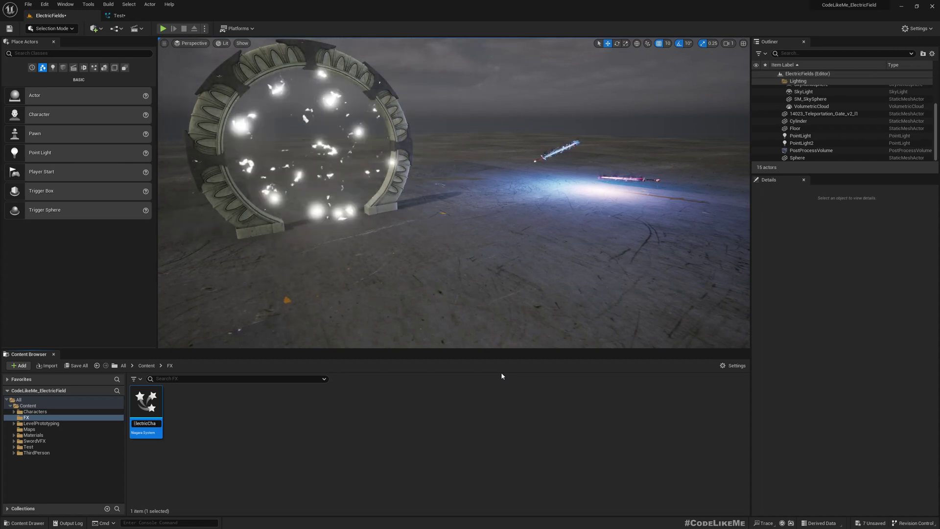
{"action": "type", "text": "racter"}
{"action": "key", "text": "Return"}
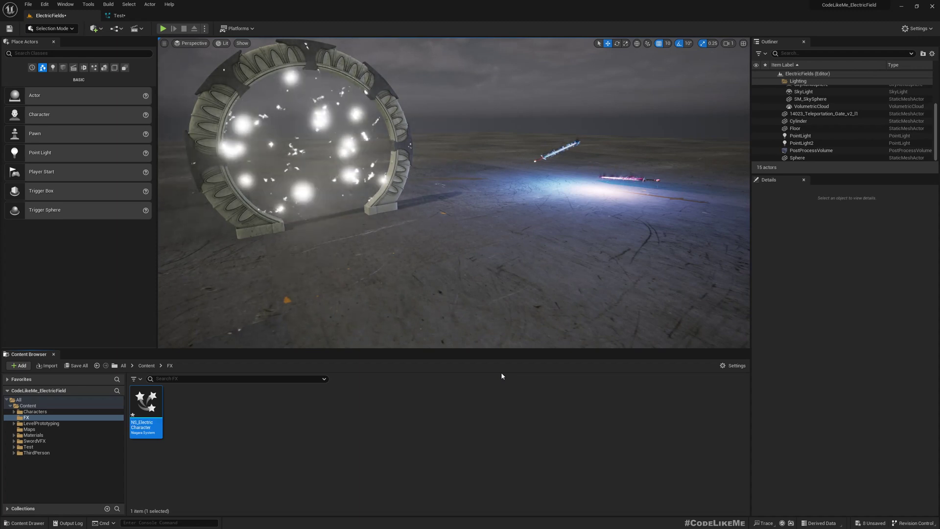
{"action": "key", "text": "Return"}
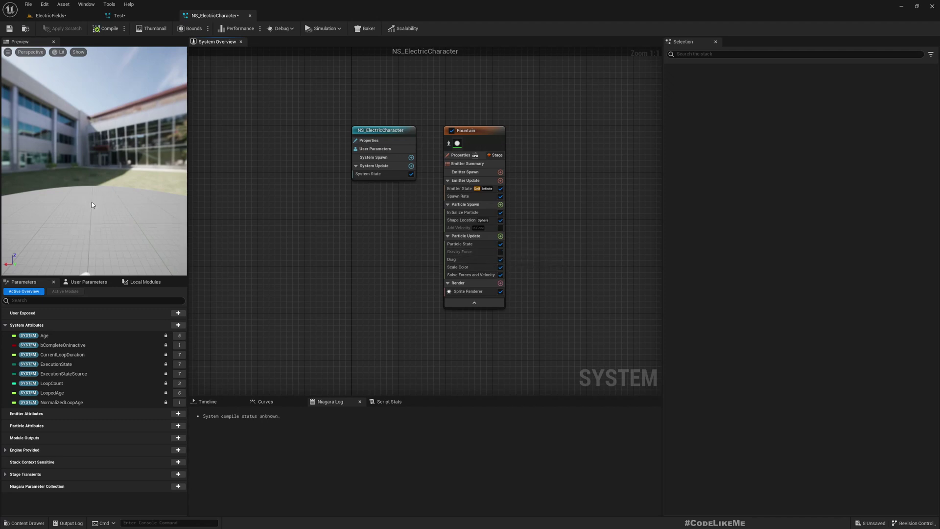
Add an Initialize Mesh Reproduction Sprite module to the Fountain emitter's Particle Spawn group.
{"action": "middle_click_drag", "start_coordinate": [92, 202], "coordinate": [95, 189]}
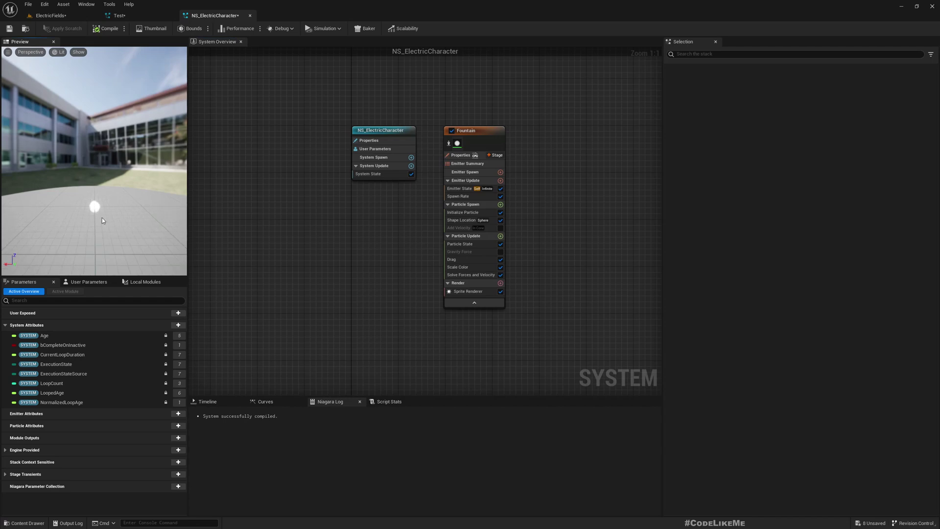
{"action": "left_click", "coordinate": [500, 205]}
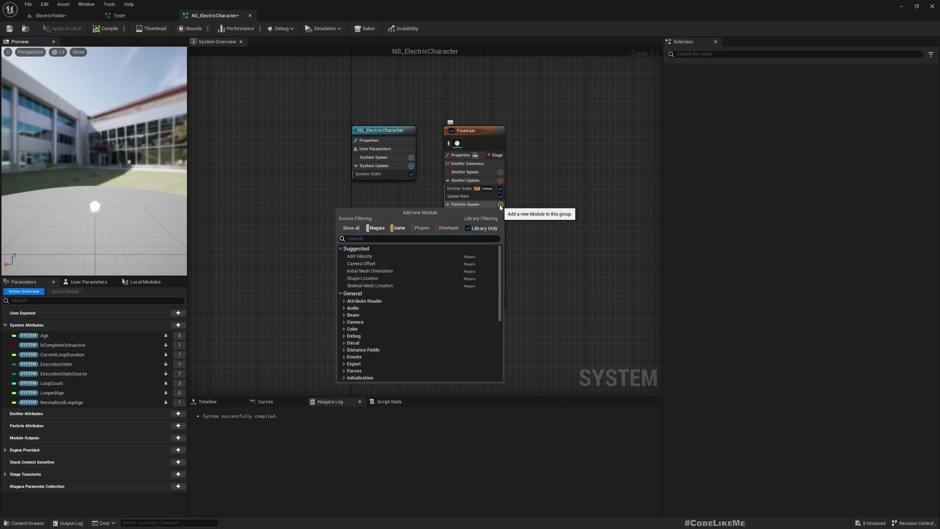
{"action": "type", "text": "initialize"}
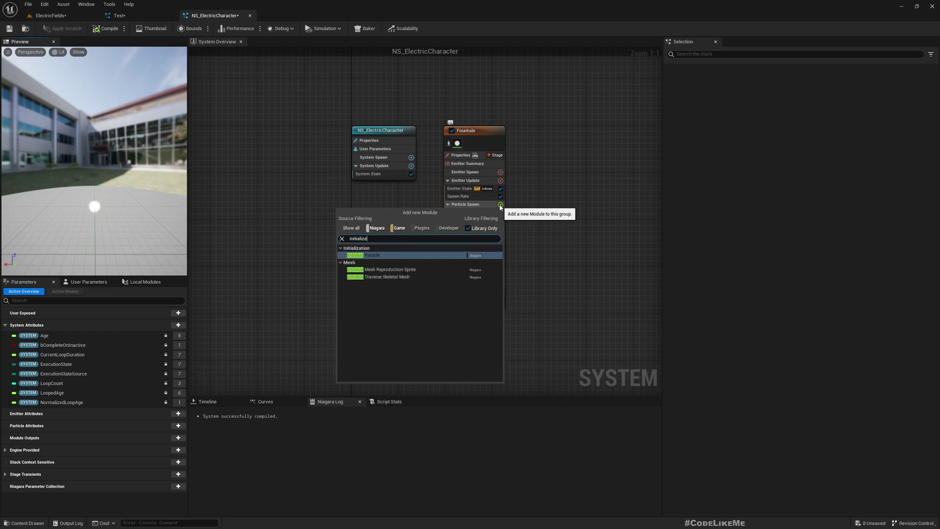
{"action": "type", "text": "m"}
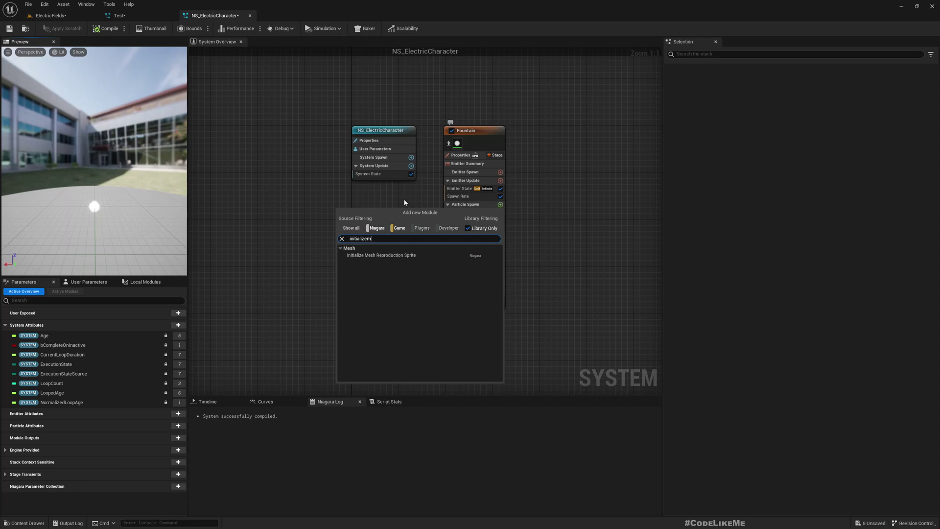
{"action": "left_click", "coordinate": [388, 254]}
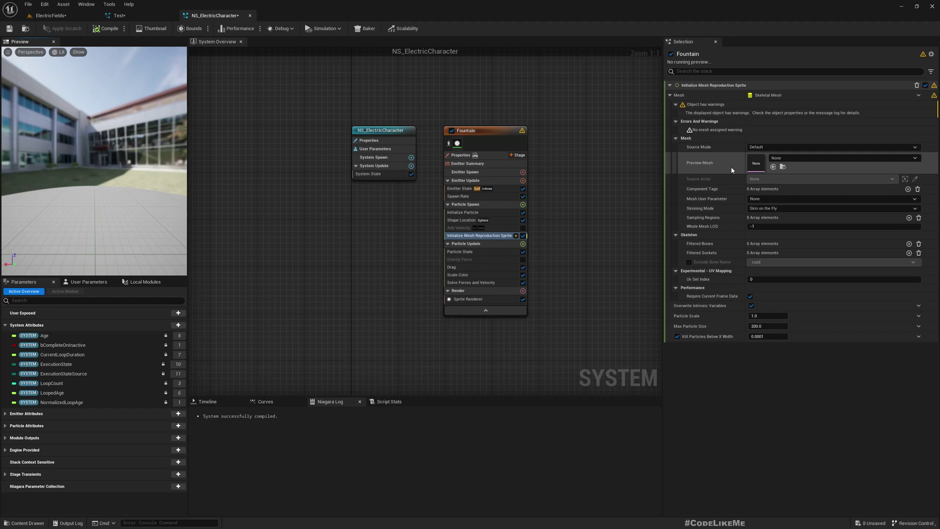
Assign SKM_Manny as the preview mesh of the mesh reproduction module and check the particles in the preview.
{"action": "left_click", "coordinate": [802, 159]}
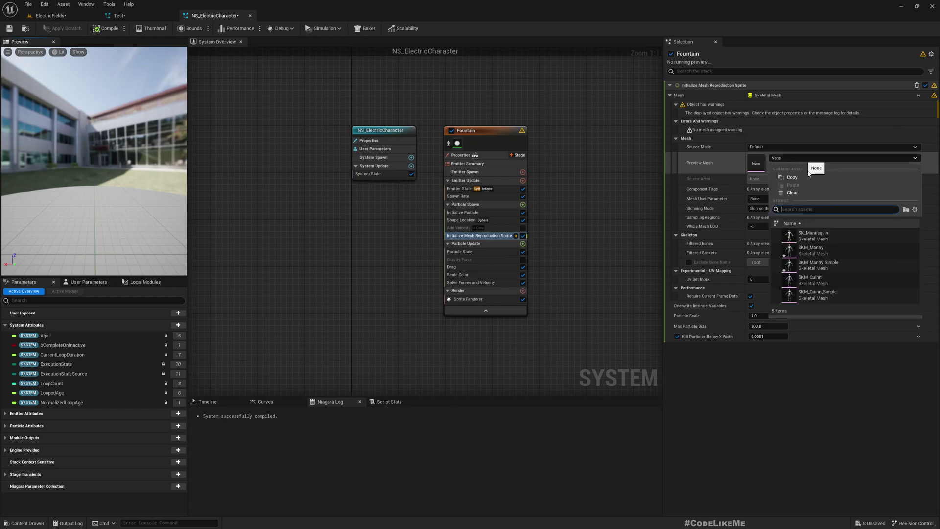
{"action": "left_click", "coordinate": [810, 250]}
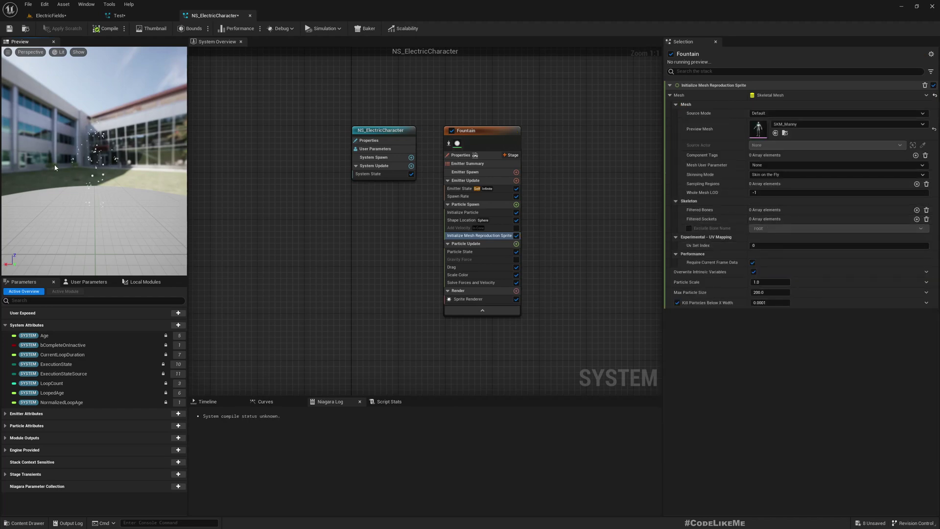
{"action": "left_click_drag", "start_coordinate": [92, 161], "coordinate": [77, 159]}
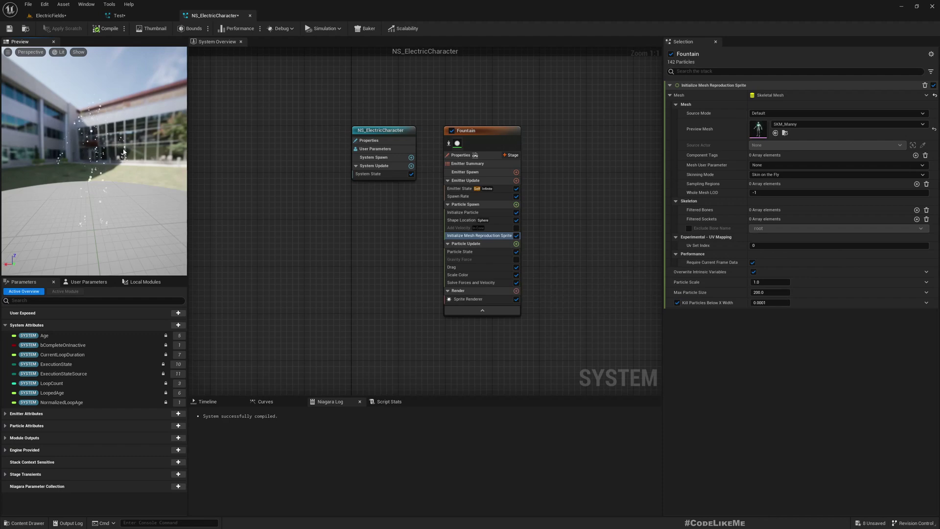
Set the emitter's SpawnRate to 500 and the mesh reproduction module's Particle Scale to 2.0.
{"action": "left_click", "coordinate": [465, 213]}
{"action": "left_click", "coordinate": [460, 196]}
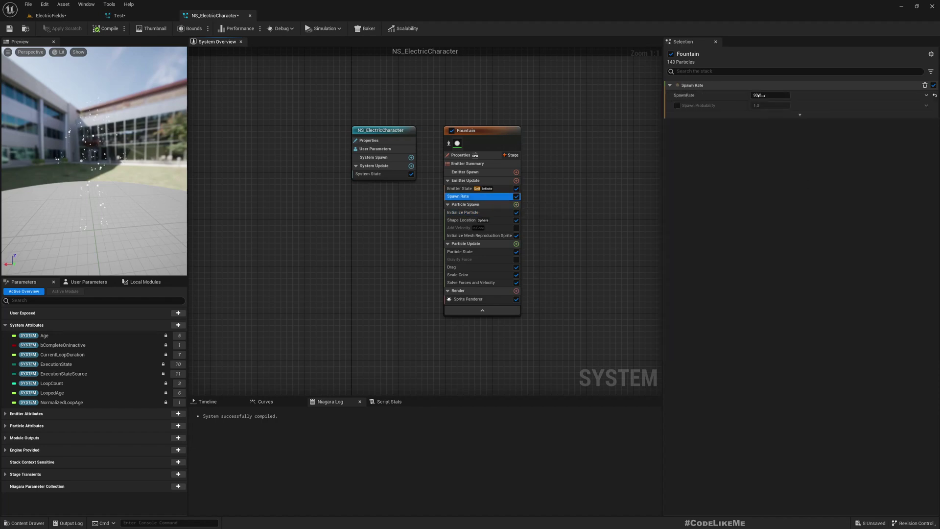
{"action": "left_click", "coordinate": [766, 95]}
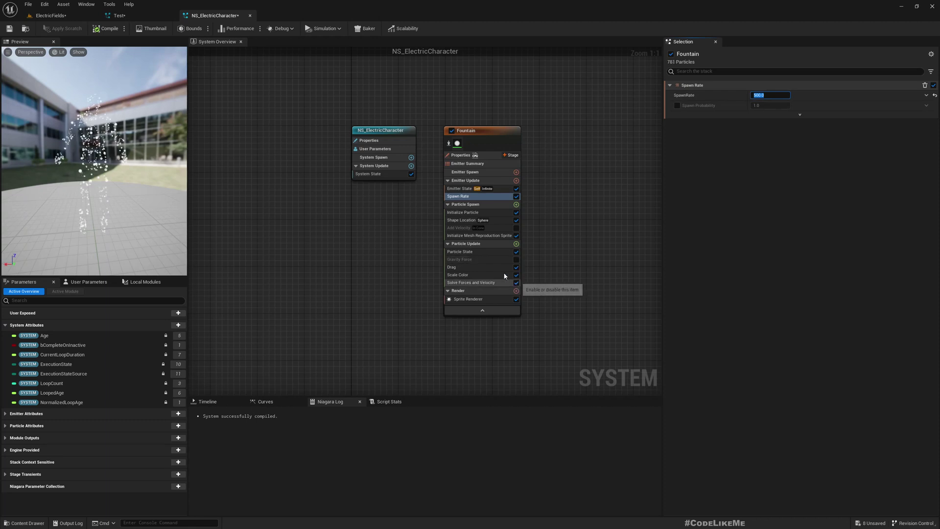
{"action": "left_click", "coordinate": [469, 236]}
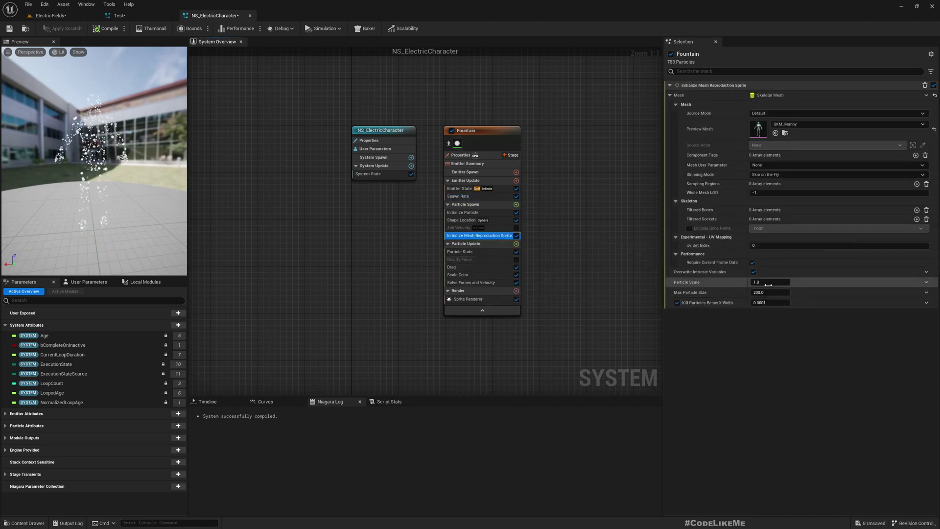
{"action": "left_click", "coordinate": [768, 282]}
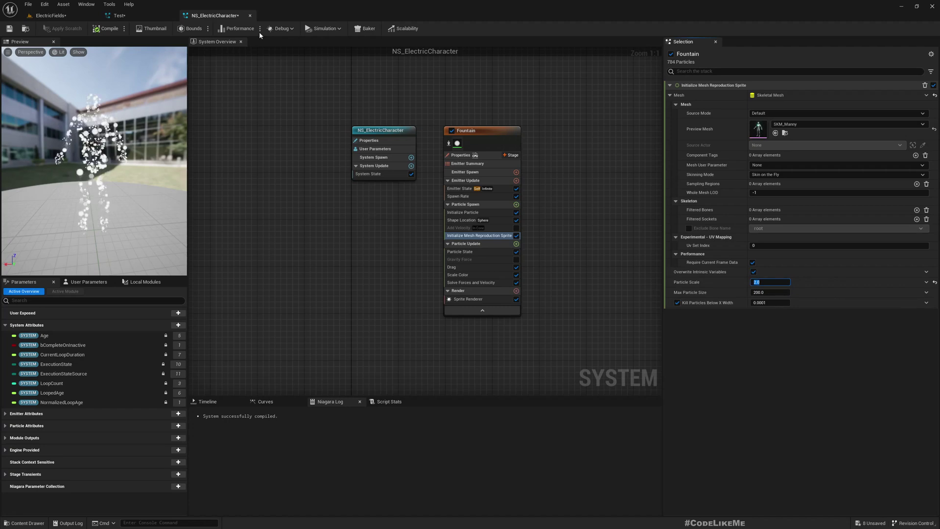
In the ElectricFields level, place the SKM_Manny skeletal mesh from Characters/Mannequins/Meshes on the floor in front of the gate.
{"action": "left_click", "coordinate": [60, 14]}
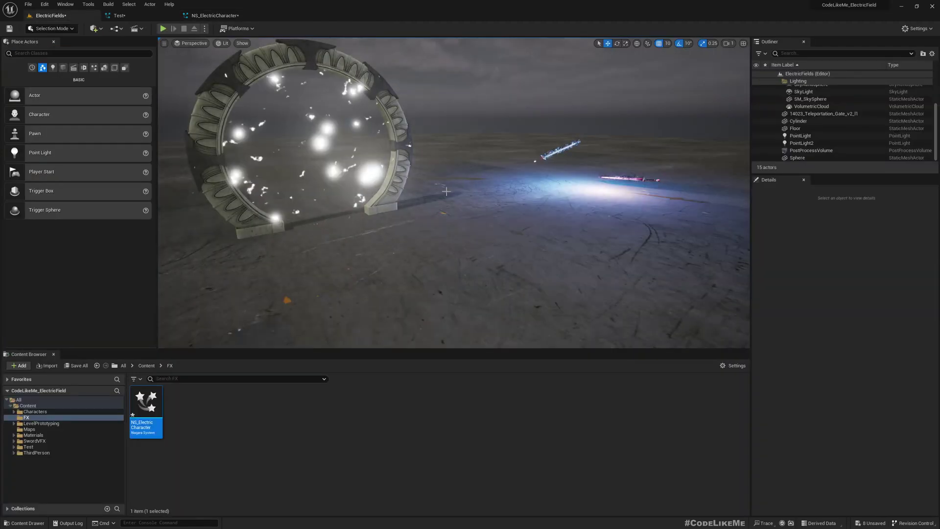
{"action": "left_click", "coordinate": [35, 411]}
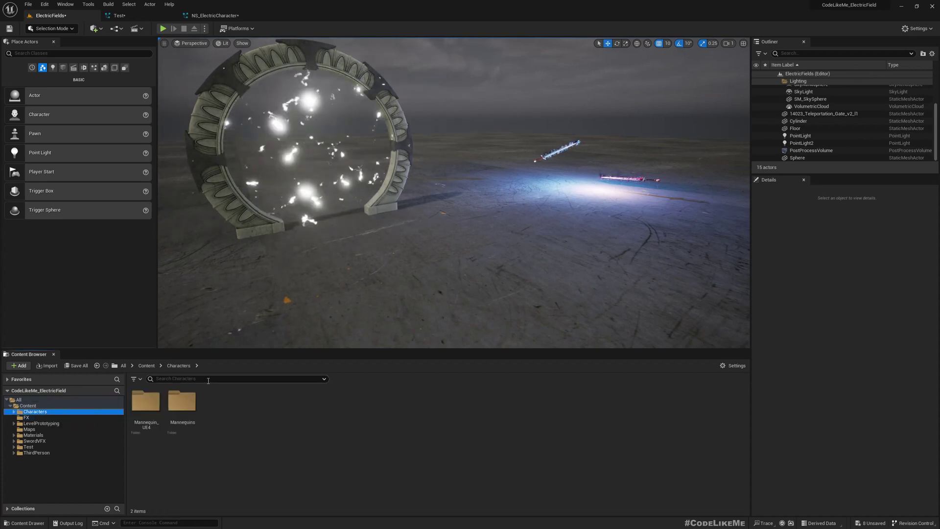
{"action": "double_click", "coordinate": [183, 411]}
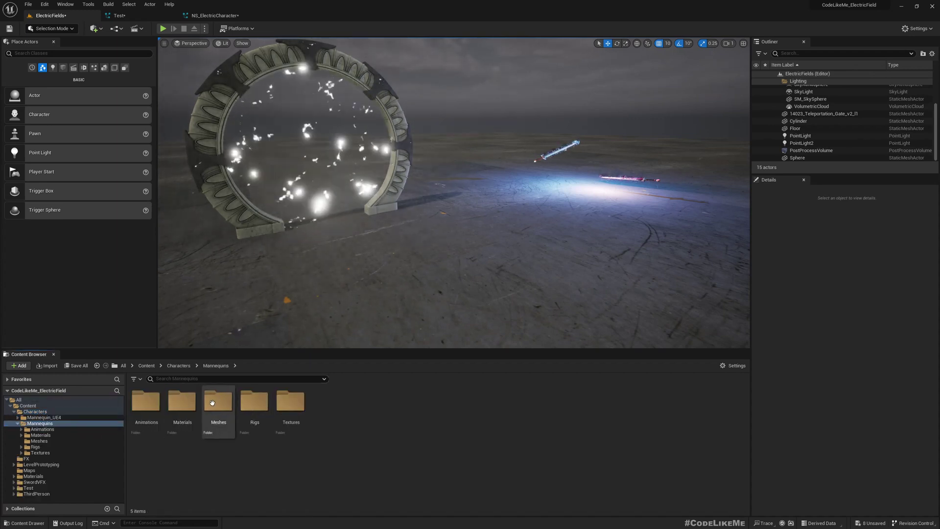
{"action": "double_click", "coordinate": [218, 402]}
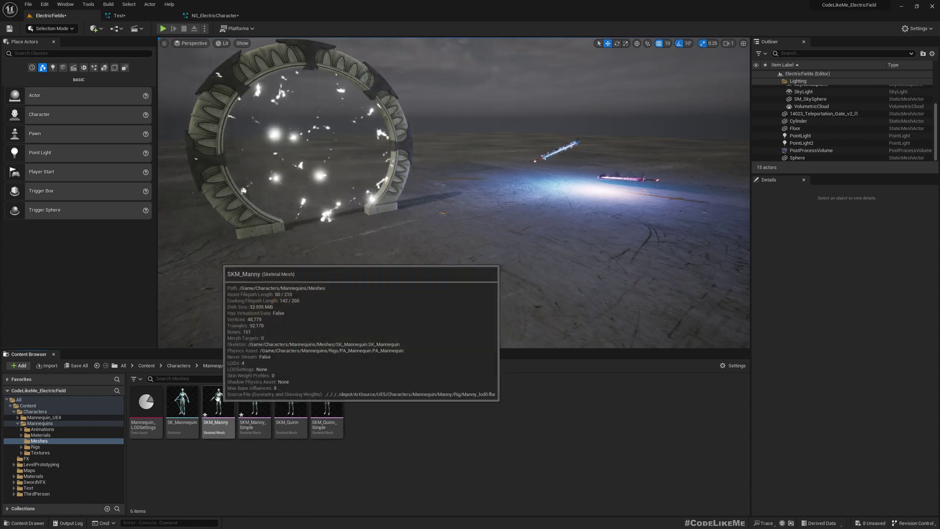
{"action": "left_click_drag", "start_coordinate": [219, 403], "coordinate": [422, 283]}
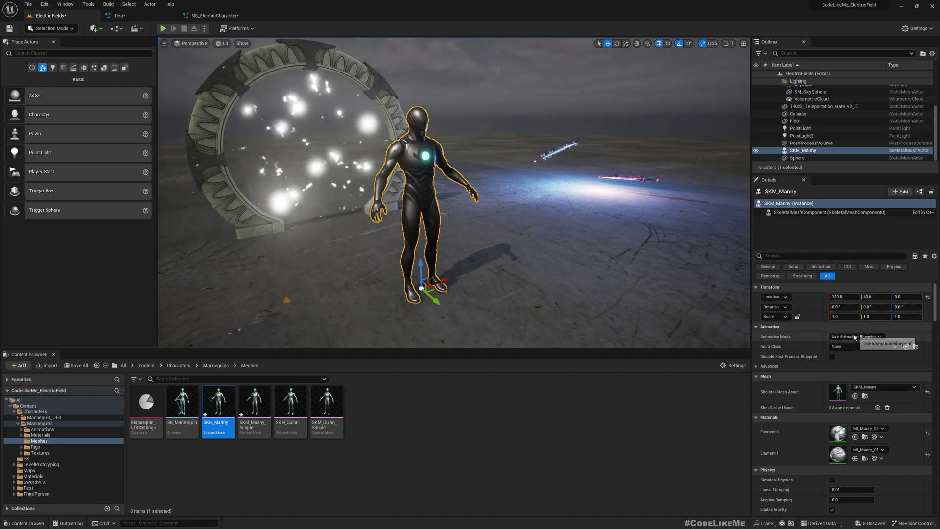
Set SKM_Manny's Animation Mode to Use Animation Asset, playing MM_Run_Fwd from an Initial Position of about 0.088.
{"action": "left_click", "coordinate": [846, 351]}
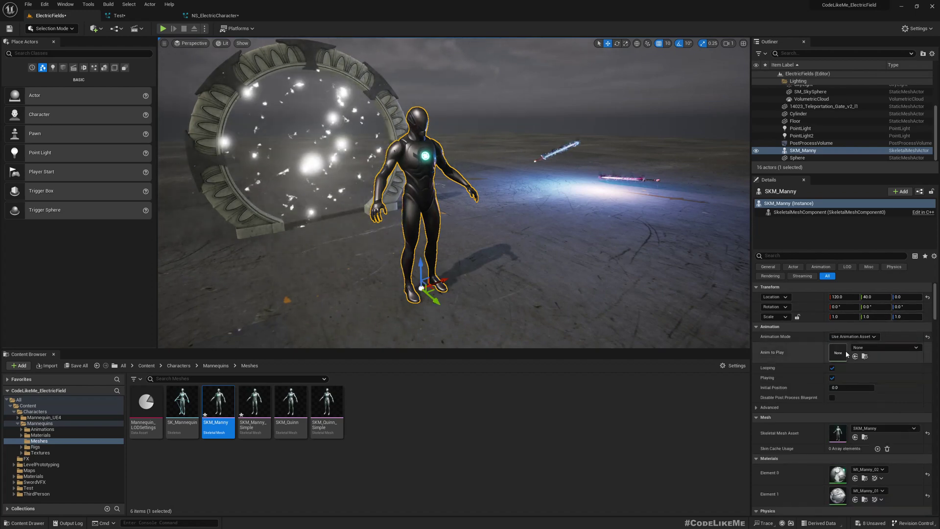
{"action": "left_click", "coordinate": [879, 348]}
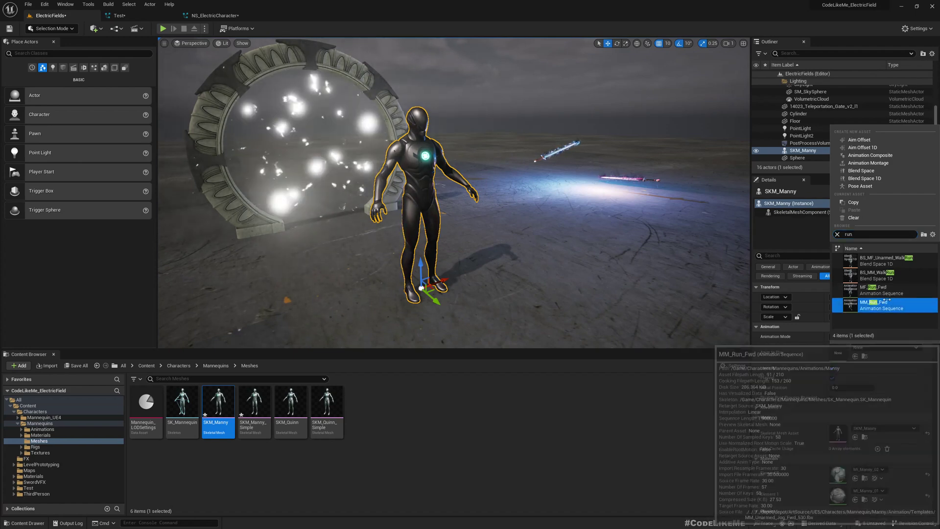
{"action": "left_click", "coordinate": [876, 304]}
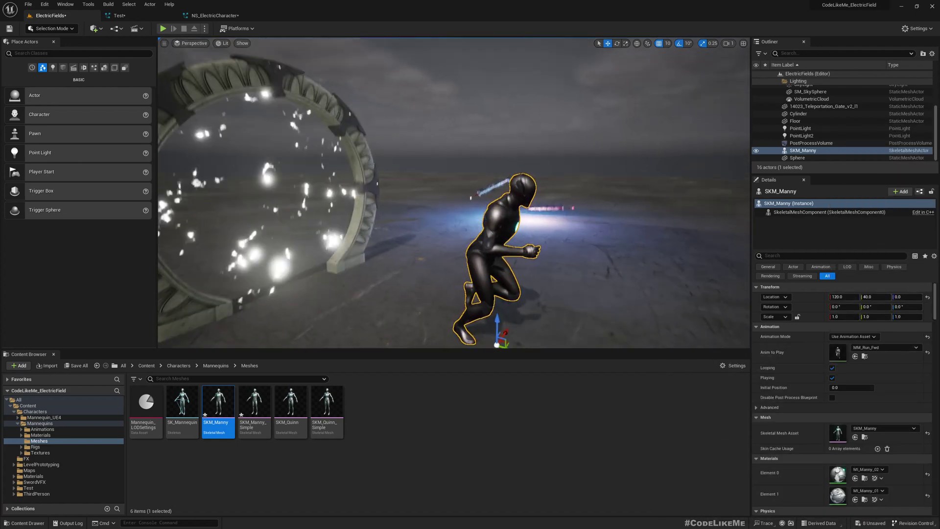
{"action": "left_click_drag", "start_coordinate": [841, 385], "coordinate": [861, 385]}
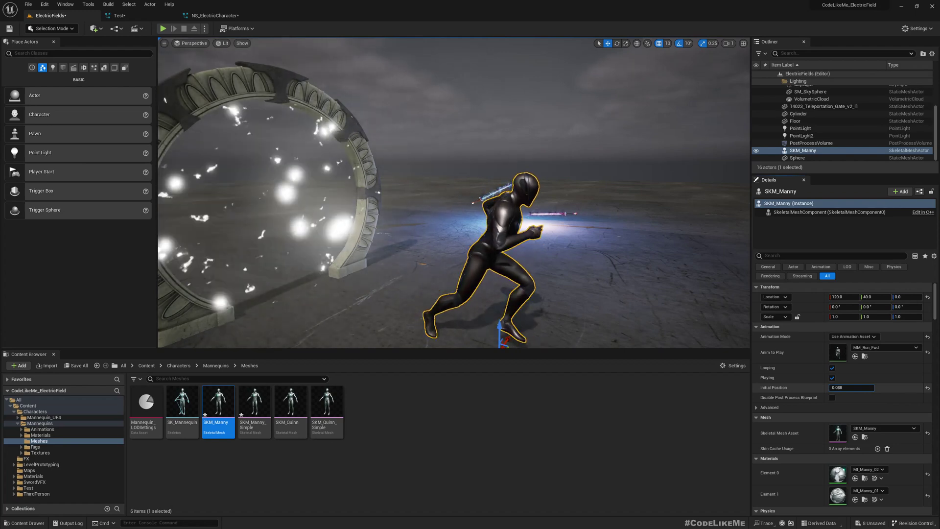
Add a Niagara Particle System Component to the SKM_Manny actor.
{"action": "right_click_drag", "start_coordinate": [453, 193], "coordinate": [440, 216]}
{"action": "right_click_drag", "start_coordinate": [538, 201], "coordinate": [552, 207]}
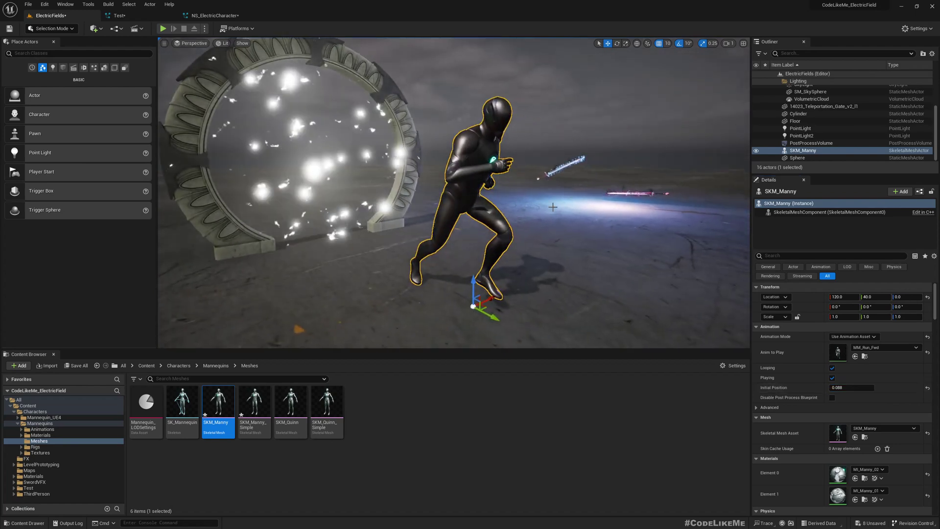
{"action": "right_click_drag", "start_coordinate": [565, 250], "coordinate": [520, 251]}
{"action": "right_click_drag", "start_coordinate": [390, 221], "coordinate": [410, 222]}
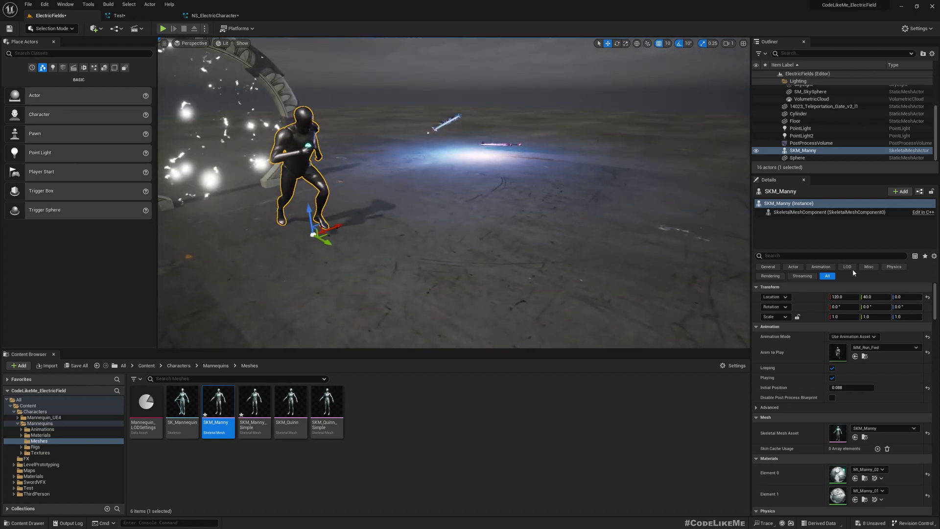
{"action": "left_click", "coordinate": [901, 191]}
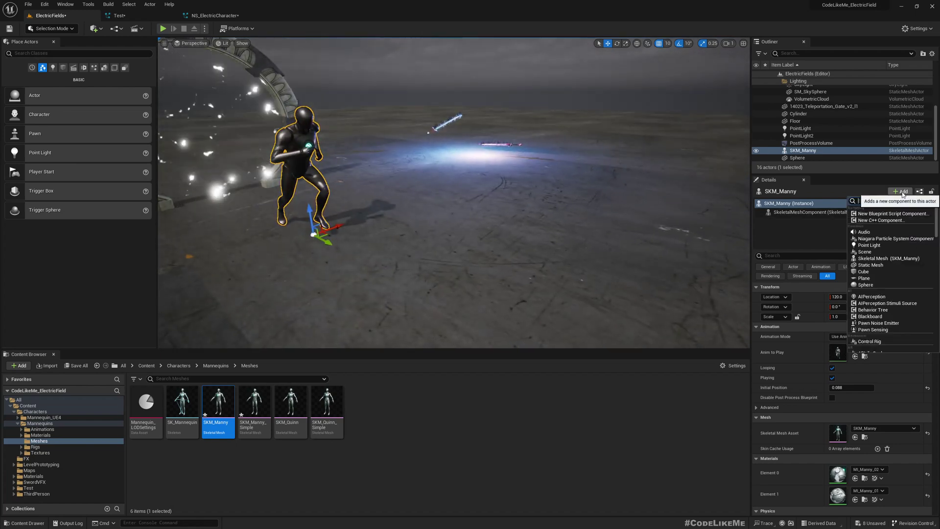
{"action": "type", "text": "niaga"}
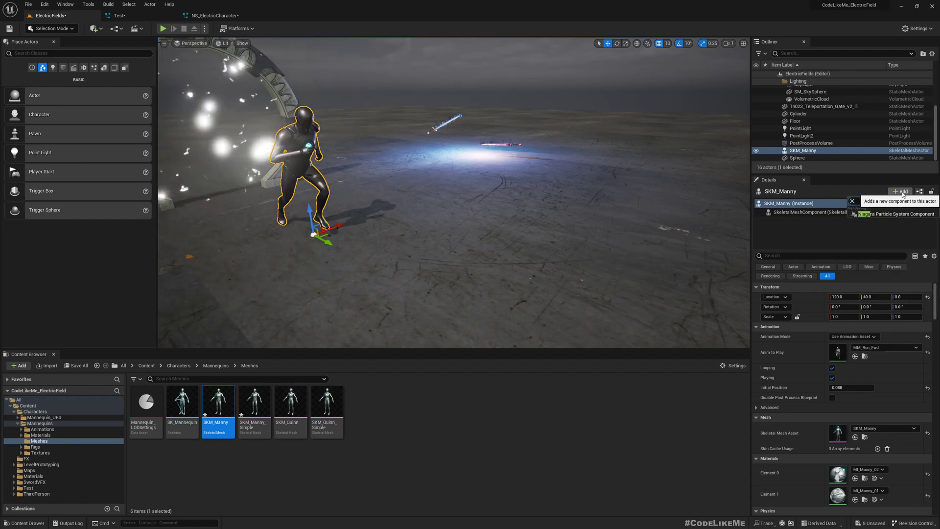
{"action": "left_click", "coordinate": [888, 215]}
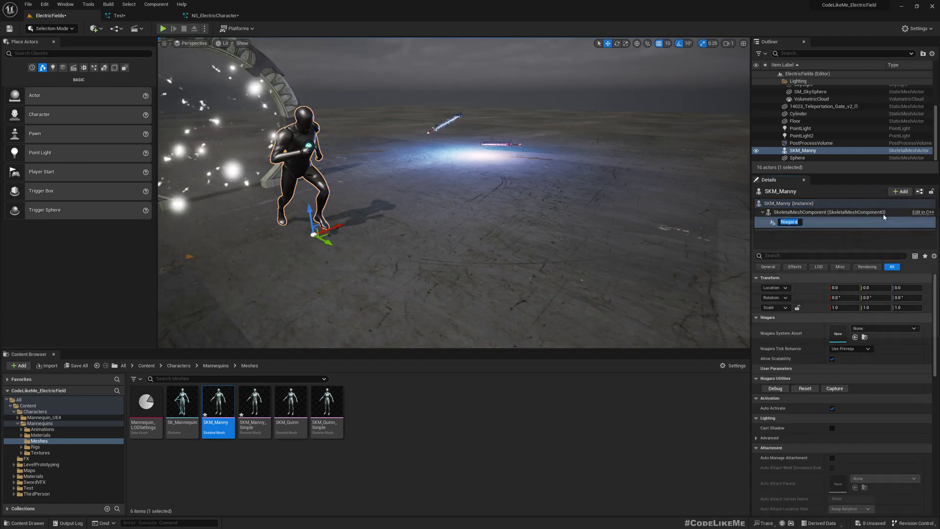
Assign NS_ElectricCharacter from the FX folder as the Niagara System Asset of the mannequin's new component.
{"action": "left_click", "coordinate": [27, 458]}
{"action": "left_click", "coordinate": [146, 406]}
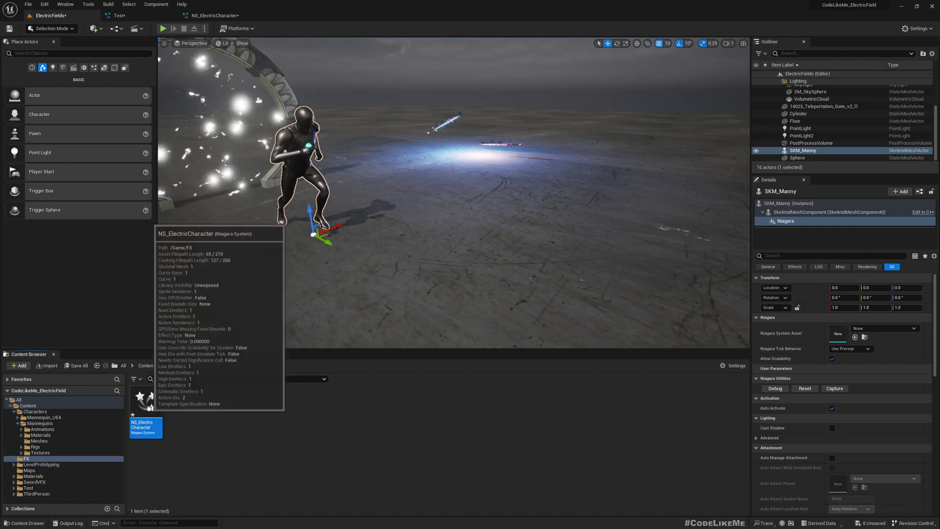
{"action": "left_click", "coordinate": [855, 338]}
{"action": "right_click_drag", "start_coordinate": [393, 242], "coordinate": [374, 236]}
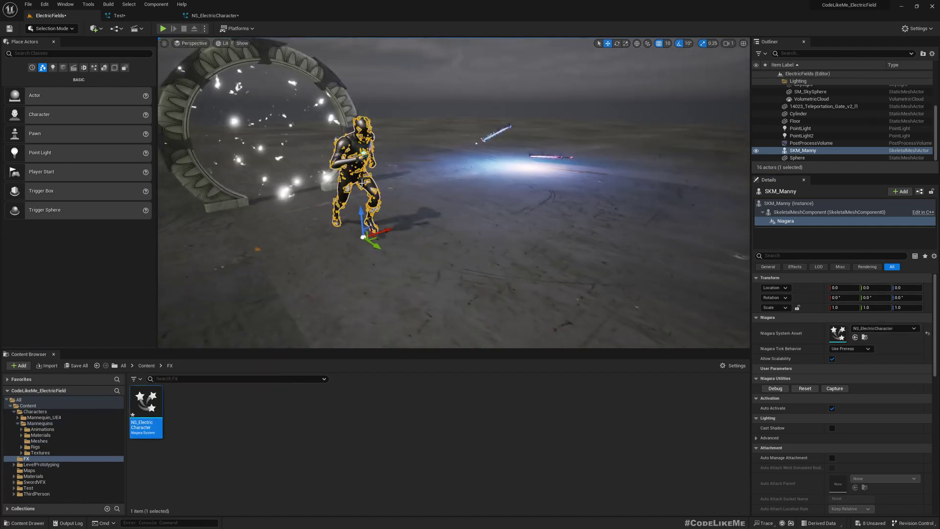
Undo the first small shift of SKM_Manny and move the whole actor along X to about 1350, away from the gate.
{"action": "left_click_drag", "start_coordinate": [387, 230], "coordinate": [394, 227], "text": "shift"}
{"action": "key", "text": "ctrl+z"}
{"action": "right_click_drag", "start_coordinate": [436, 231], "coordinate": [211, 194]}
{"action": "left_click", "coordinate": [230, 196]}
{"action": "left_click", "coordinate": [180, 161]}
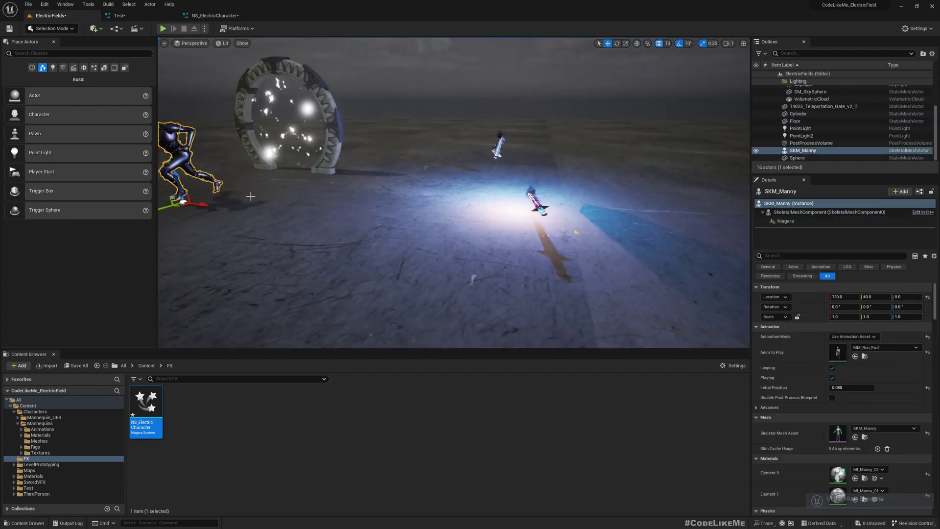
{"action": "left_click_drag", "start_coordinate": [196, 205], "coordinate": [286, 296], "text": "shift"}
{"action": "right_click_drag", "start_coordinate": [287, 245], "coordinate": [161, 235]}
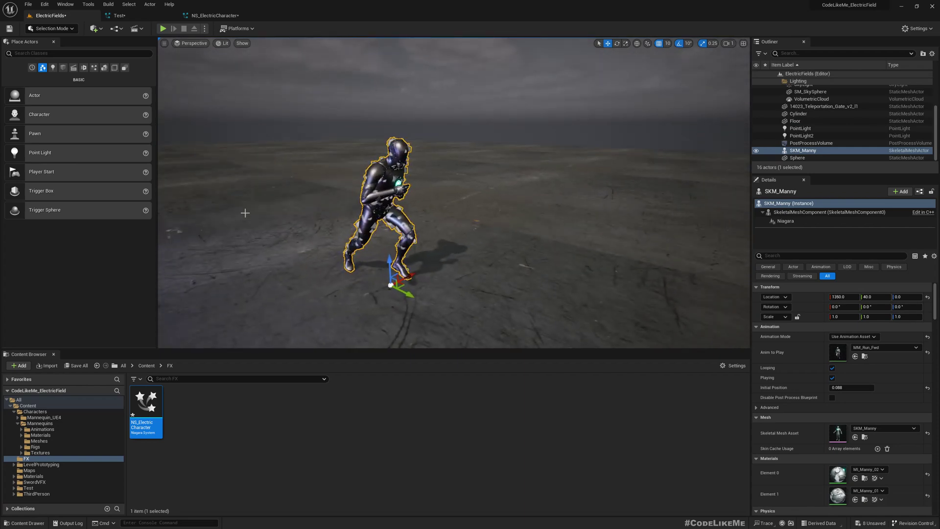
Inspect the particles on the mannequin up close and play the level to check how they behave during the run animation.
{"action": "left_click", "coordinate": [464, 154]}
{"action": "scroll", "coordinate": [463, 153], "scroll_direction": "up", "scroll_amount": 4}
{"action": "middle_click_drag", "start_coordinate": [464, 153], "coordinate": [457, 195]}
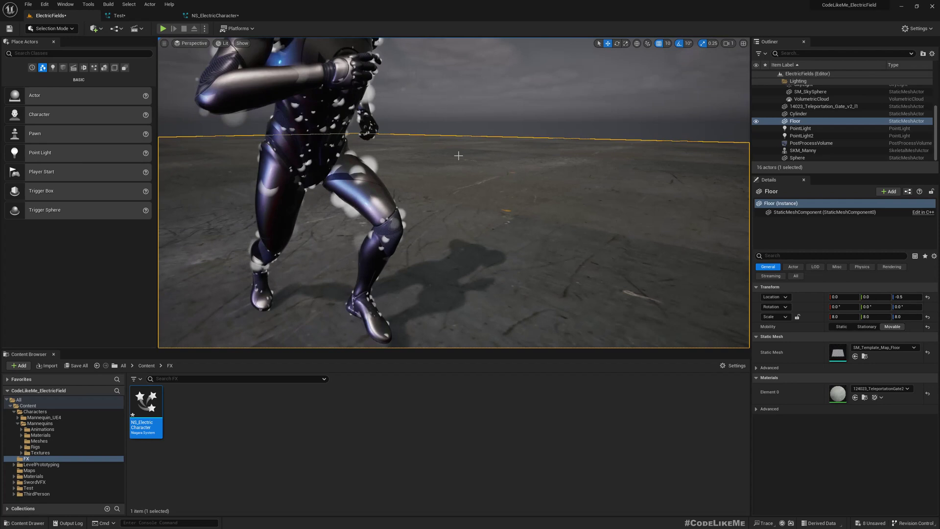
{"action": "scroll", "coordinate": [458, 155], "scroll_direction": "down", "scroll_amount": 3}
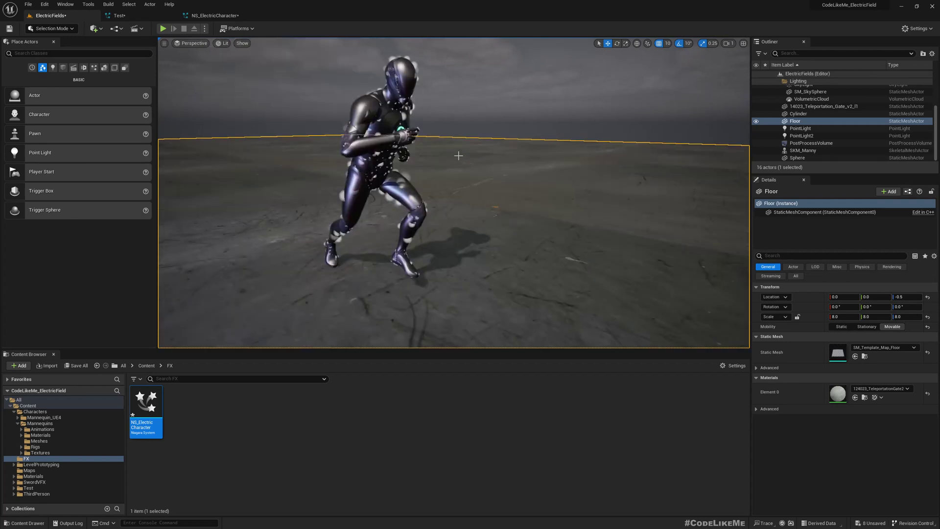
{"action": "left_click", "coordinate": [475, 111]}
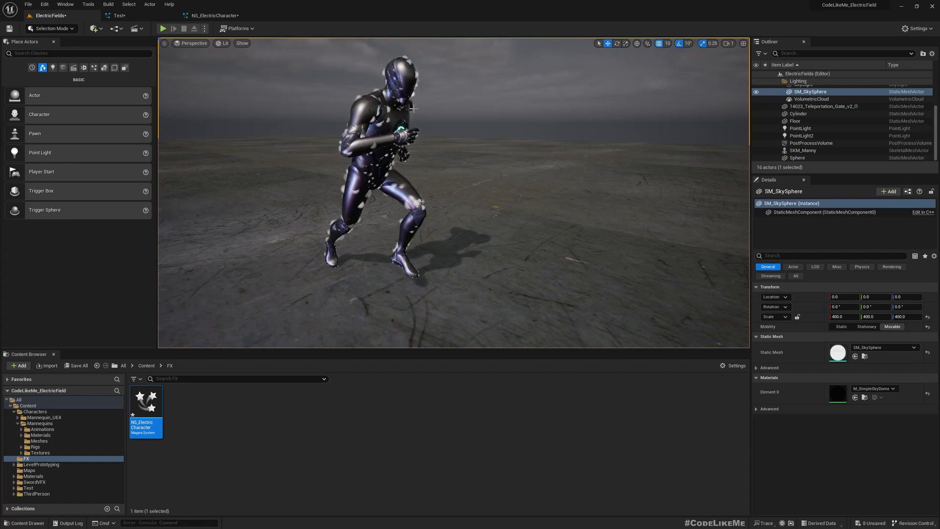
{"action": "left_click", "coordinate": [163, 28]}
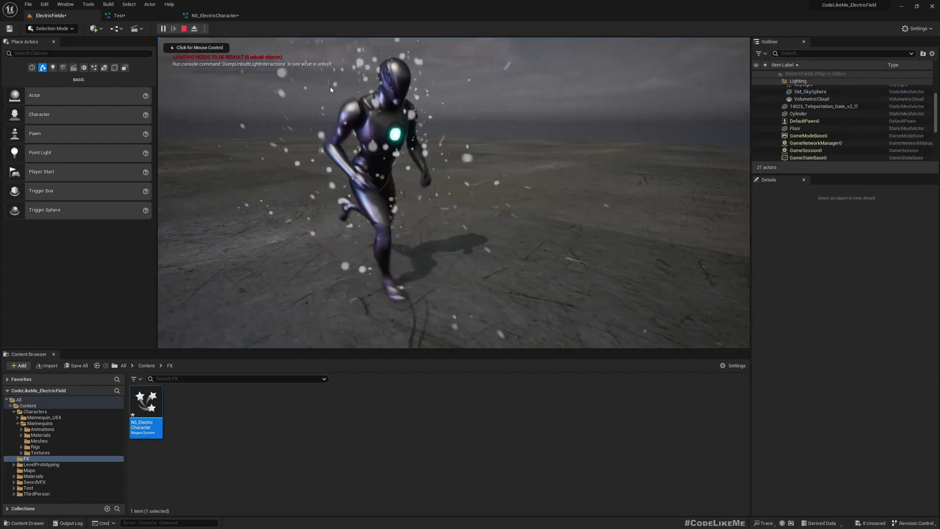
{"action": "left_click", "coordinate": [184, 29]}
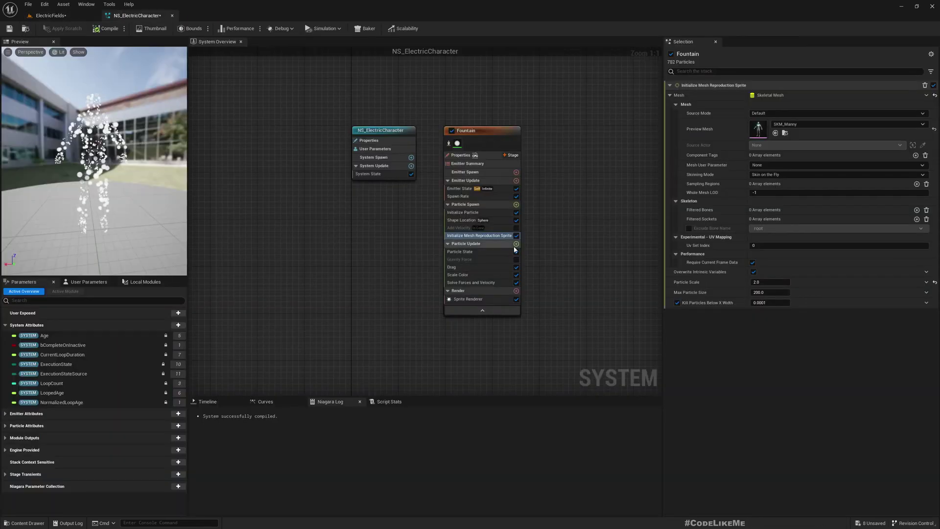
In NS_ElectricCharacter, disable the Solve Forces and Velocity and Drag modules of the Fountain emitter.
{"action": "left_click", "coordinate": [516, 244]}
{"action": "left_click", "coordinate": [382, 226]}
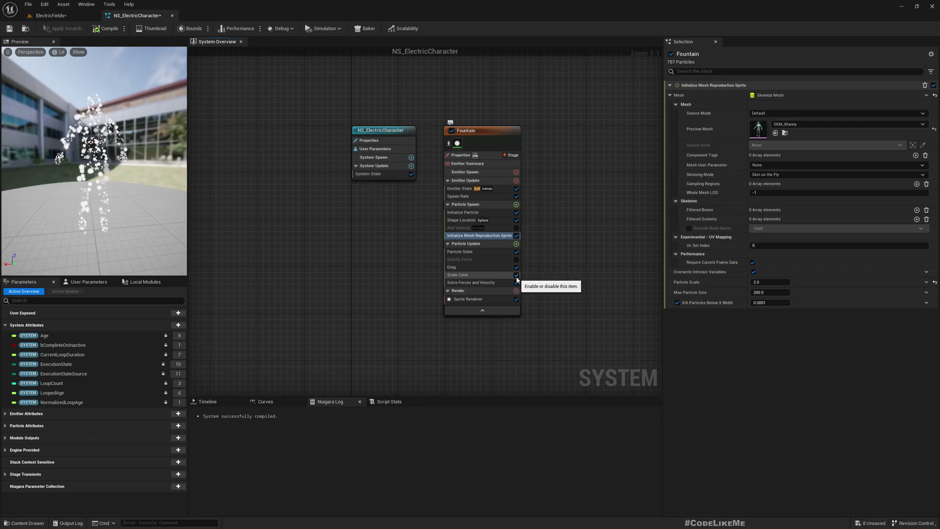
{"action": "left_click", "coordinate": [517, 283]}
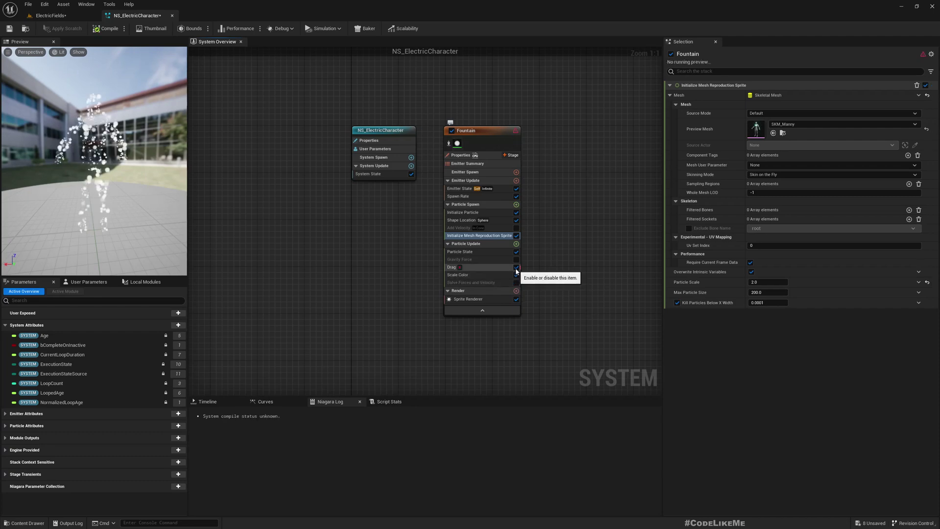
{"action": "left_click", "coordinate": [516, 267]}
Add an Update Mesh Reproduction Sprite module to the Fountain emitter's Particle Update group.
{"action": "left_click", "coordinate": [516, 244]}
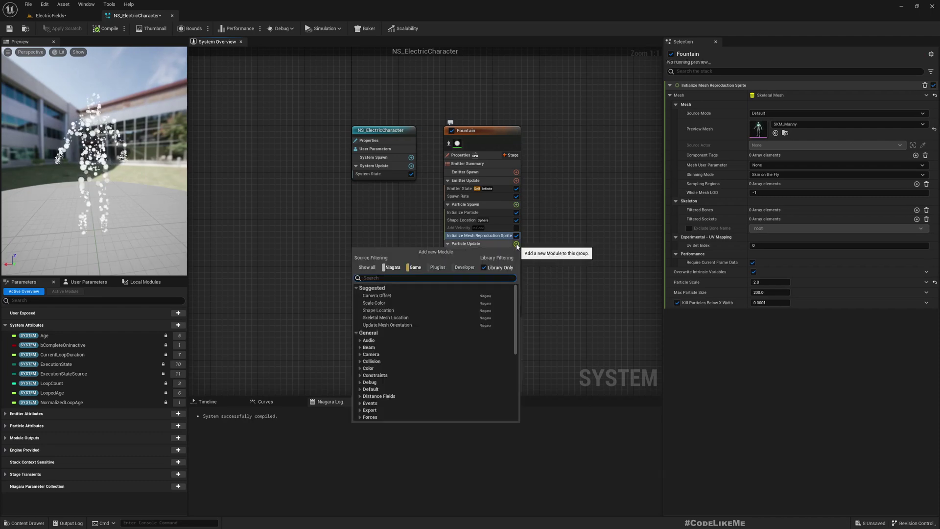
{"action": "type", "text": "mesh rep"}
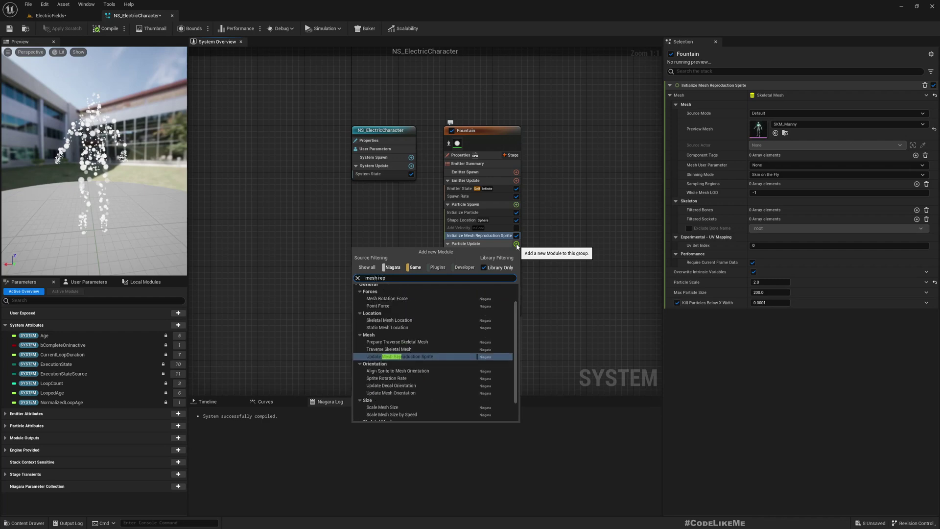
{"action": "mouse_move", "coordinate": [419, 361]}
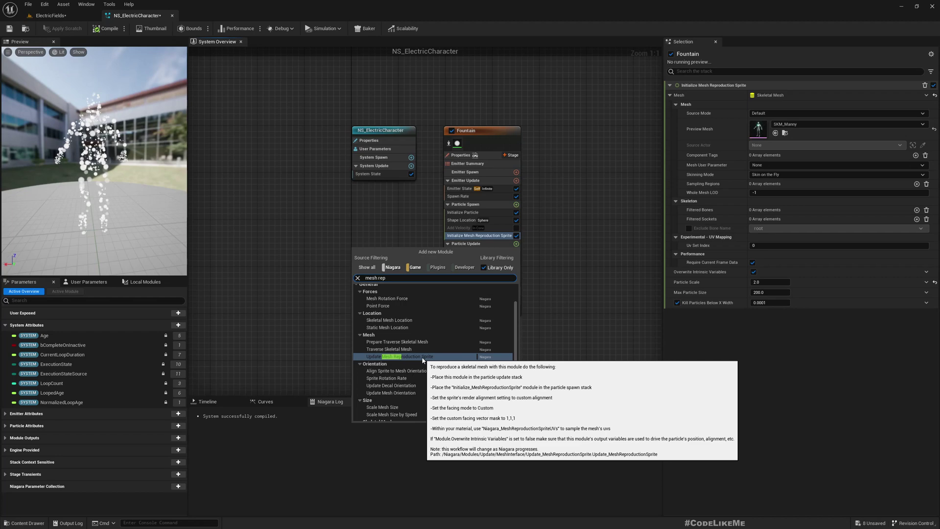
{"action": "left_click", "coordinate": [419, 359]}
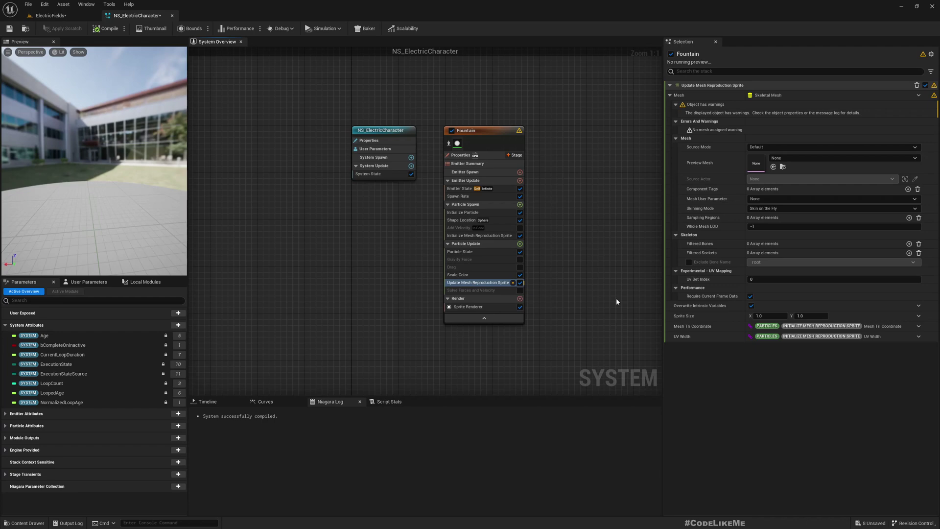
Assign SKM_Manny as the update module's Preview Mesh and set its Sprite Size to 2.0 by 2.0.
{"action": "left_click", "coordinate": [807, 158]}
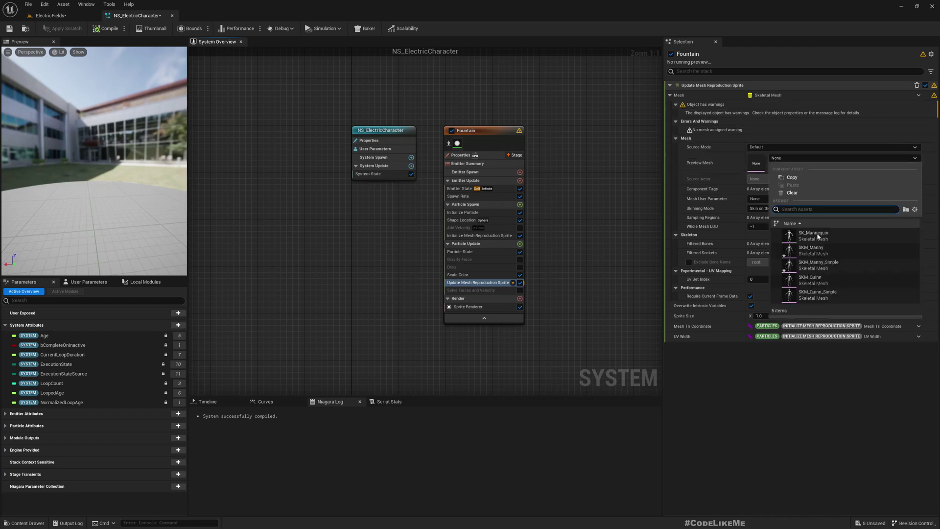
{"action": "left_click", "coordinate": [810, 250]}
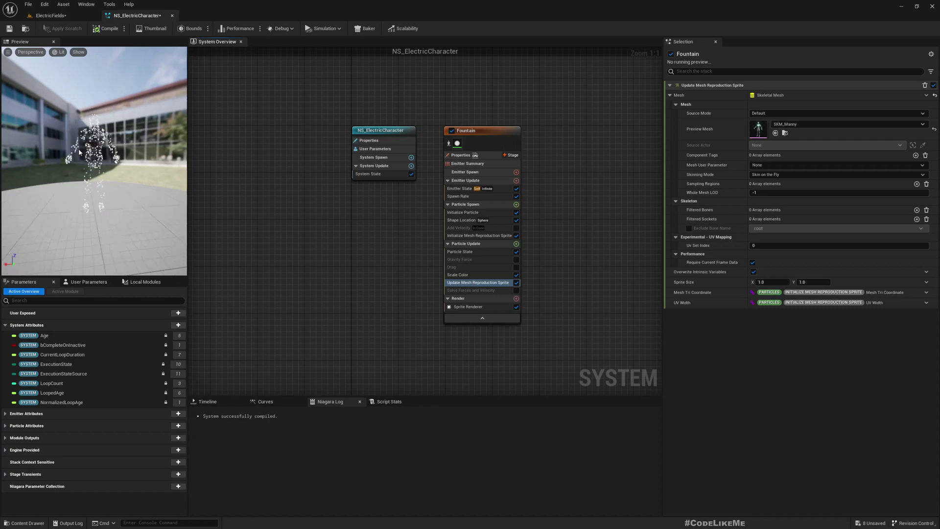
{"action": "left_click", "coordinate": [780, 281]}
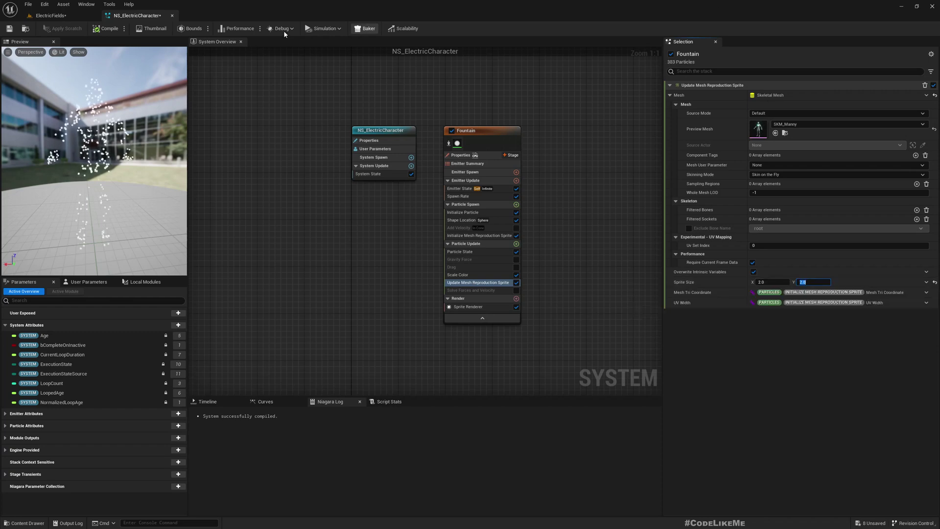
Check the effect on the mannequin in the level and review the settings of both Mesh Reproduction Sprite modules.
{"action": "left_click", "coordinate": [64, 16]}
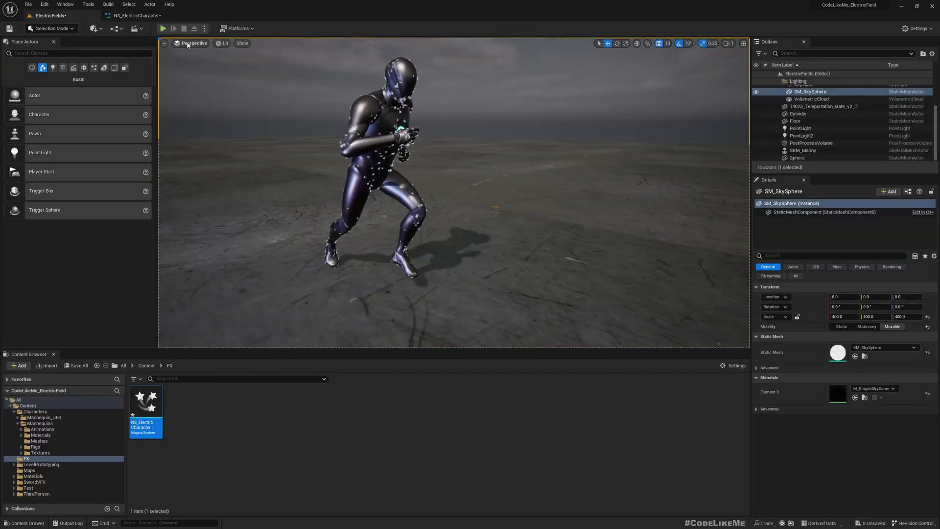
{"action": "left_click", "coordinate": [137, 16]}
{"action": "left_click", "coordinate": [458, 236]}
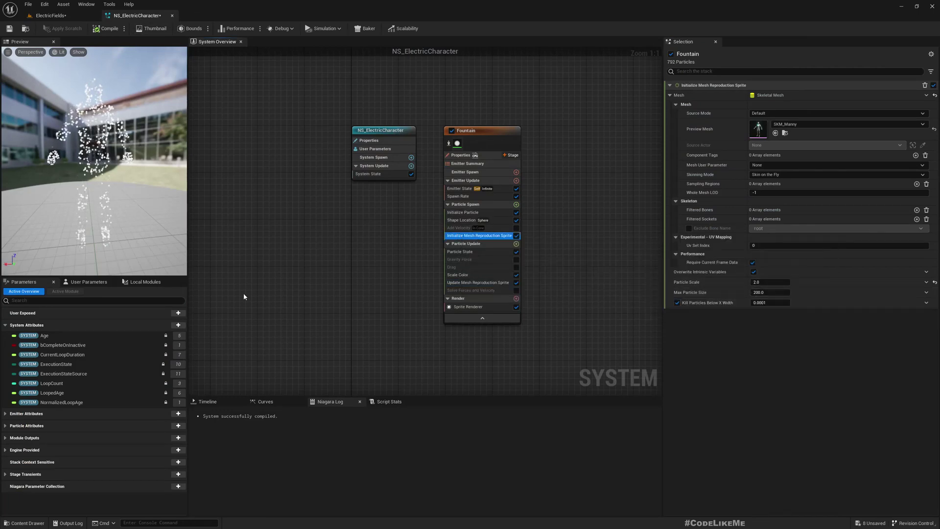
{"action": "left_click", "coordinate": [477, 282]}
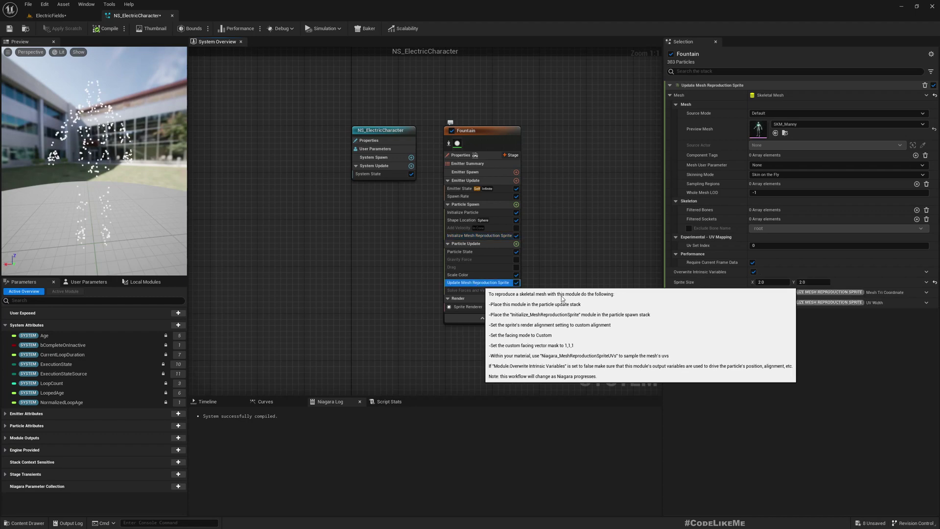
Play the ElectricFields level to check how the particles follow the running mannequin, and stop the session.
{"action": "left_click", "coordinate": [50, 15]}
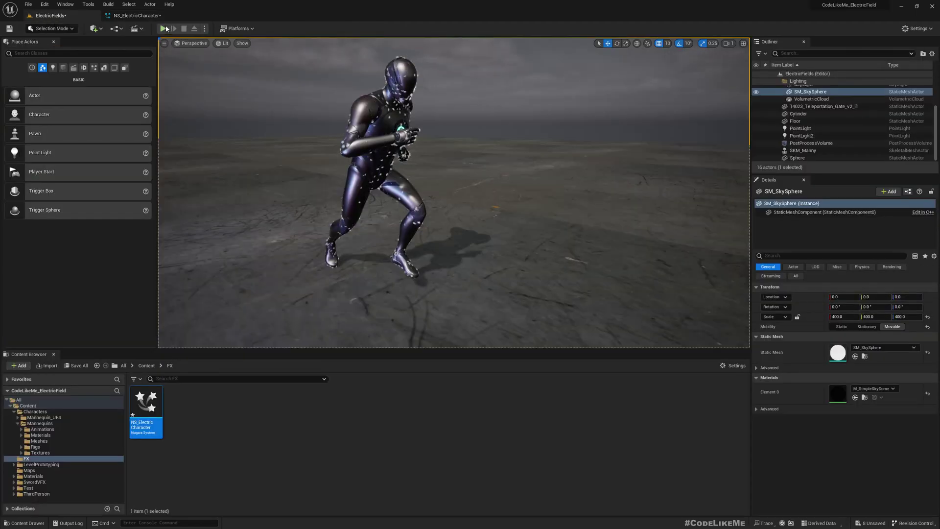
{"action": "left_click", "coordinate": [165, 28]}
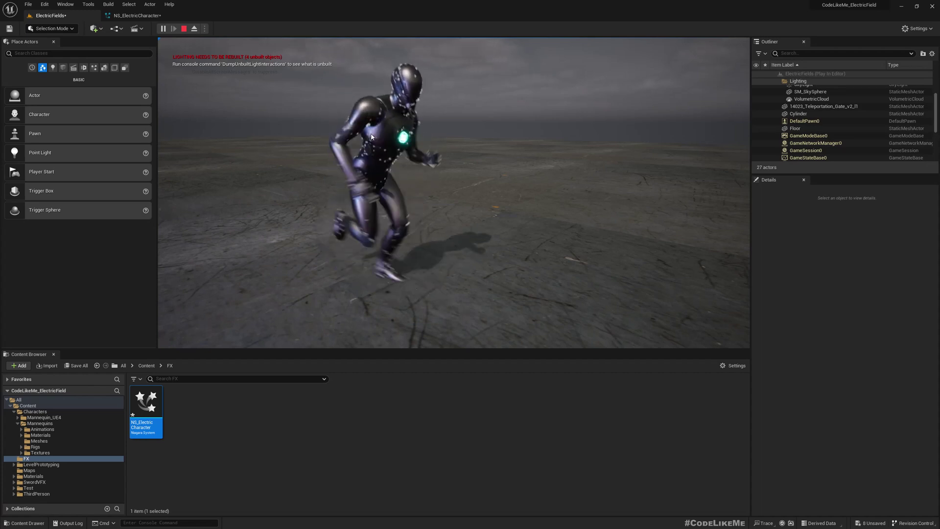
{"action": "key", "text": "Escape"}
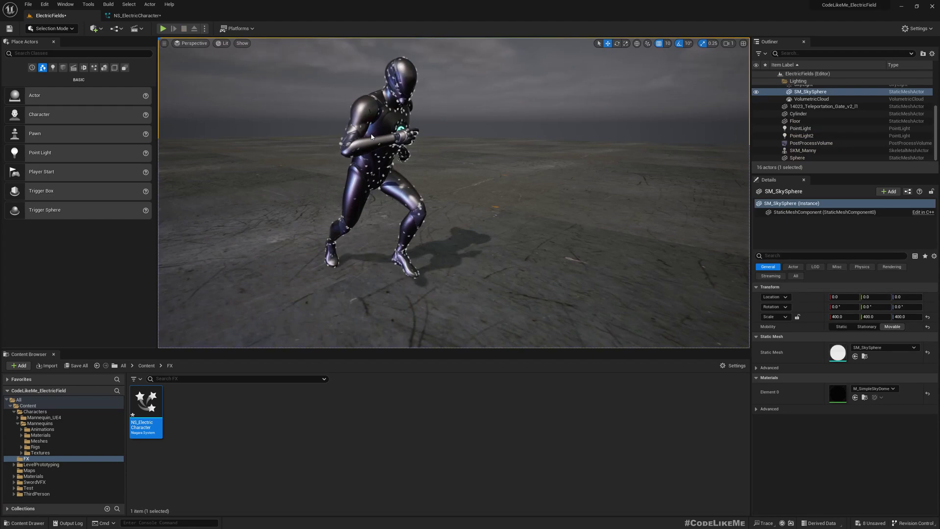
Assign M_ElectricField_Inst from the Materials/ElectricField folder as the Fountain emitter's Sprite Renderer material and check the mannequin in the level.
{"action": "left_click", "coordinate": [118, 16]}
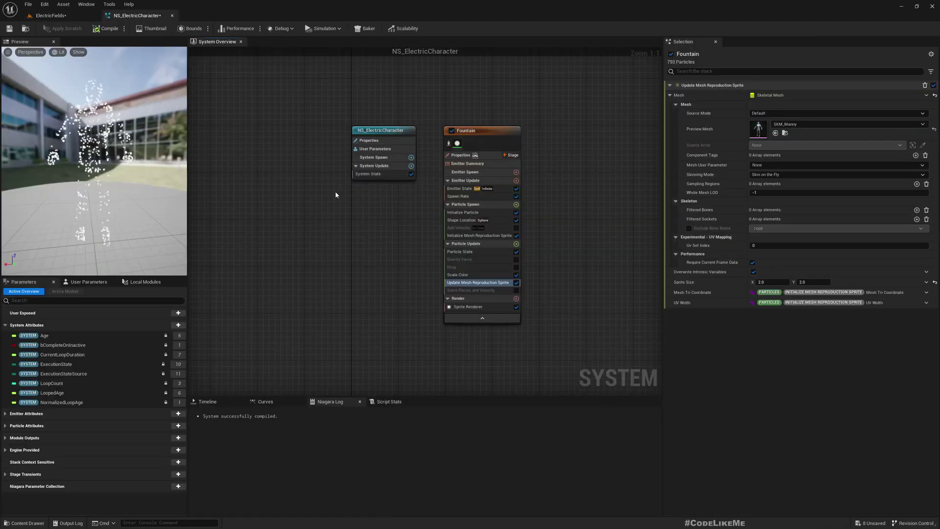
{"action": "left_click", "coordinate": [478, 307]}
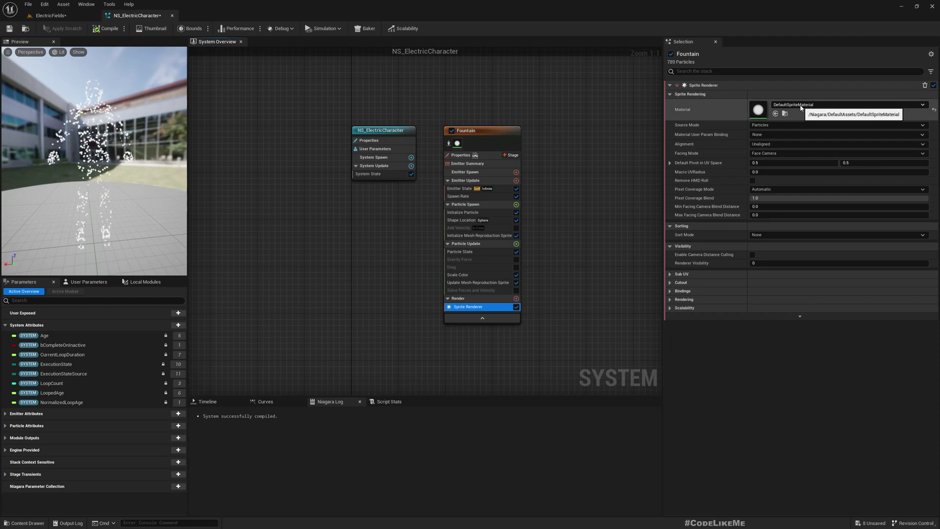
{"action": "left_click", "coordinate": [51, 16]}
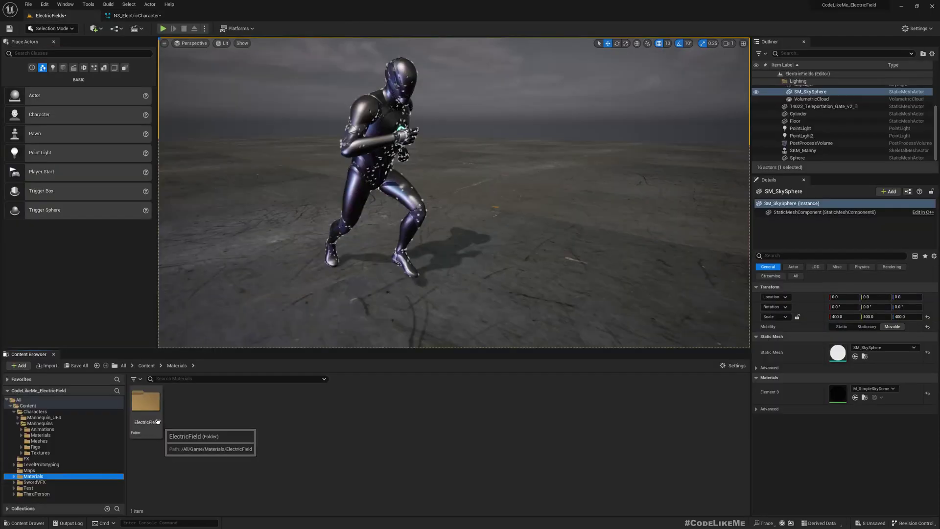
{"action": "double_click", "coordinate": [142, 410]}
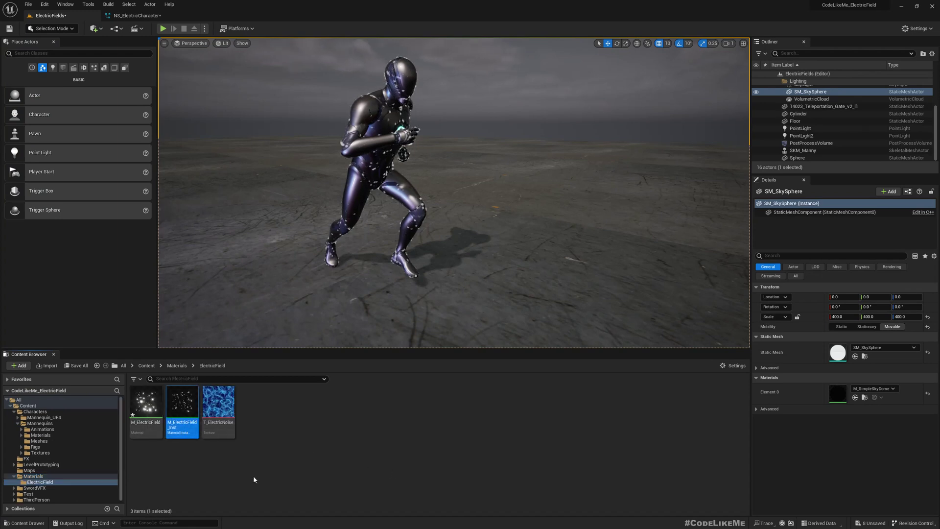
{"action": "left_click", "coordinate": [161, 431]}
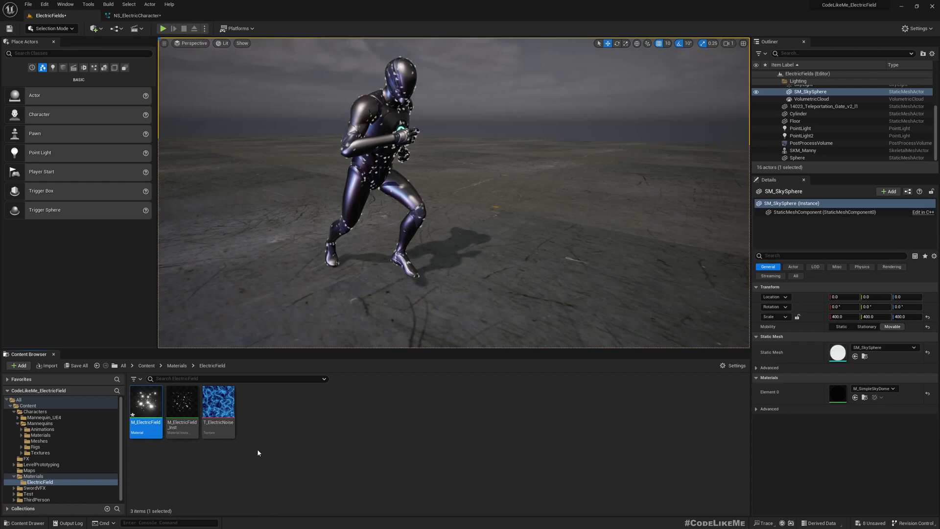
{"action": "mouse_move", "coordinate": [185, 411]}
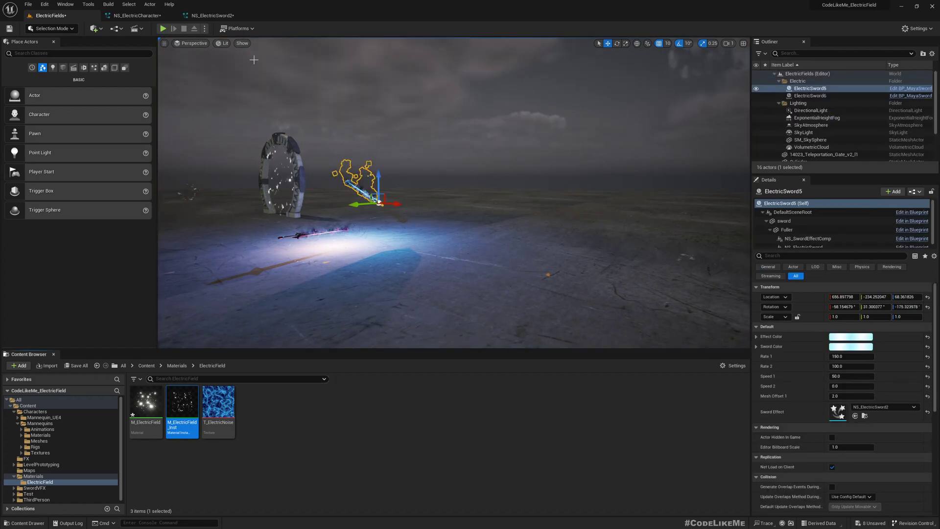
{"action": "left_click", "coordinate": [239, 16]}
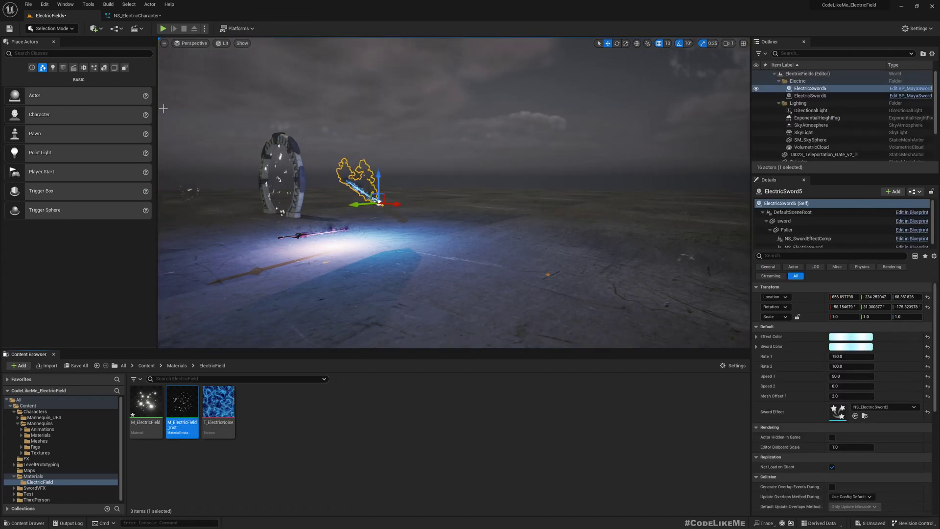
{"action": "left_click", "coordinate": [137, 15]}
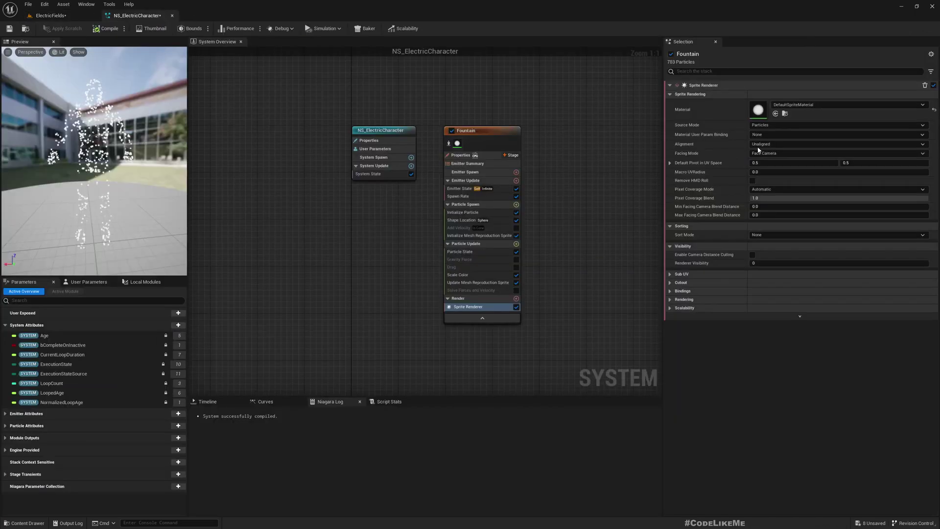
{"action": "left_click", "coordinate": [774, 113]}
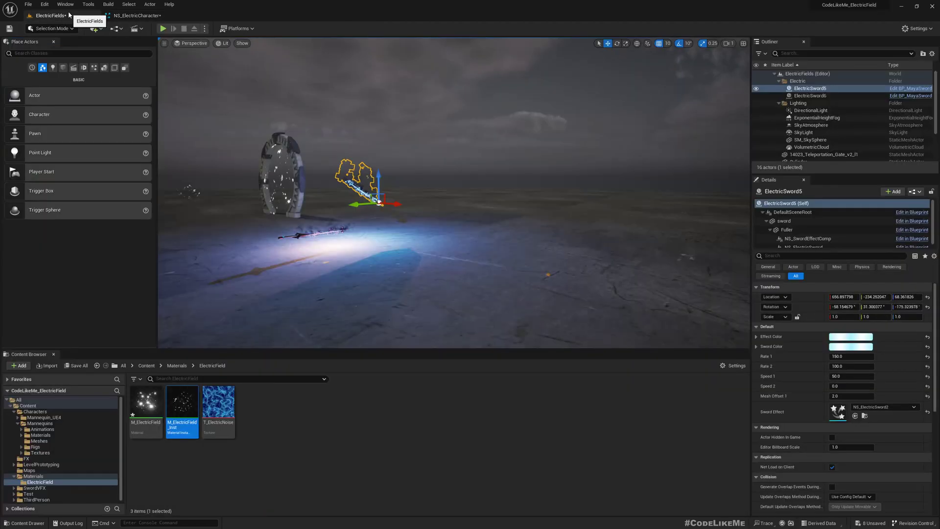
{"action": "left_click", "coordinate": [72, 16]}
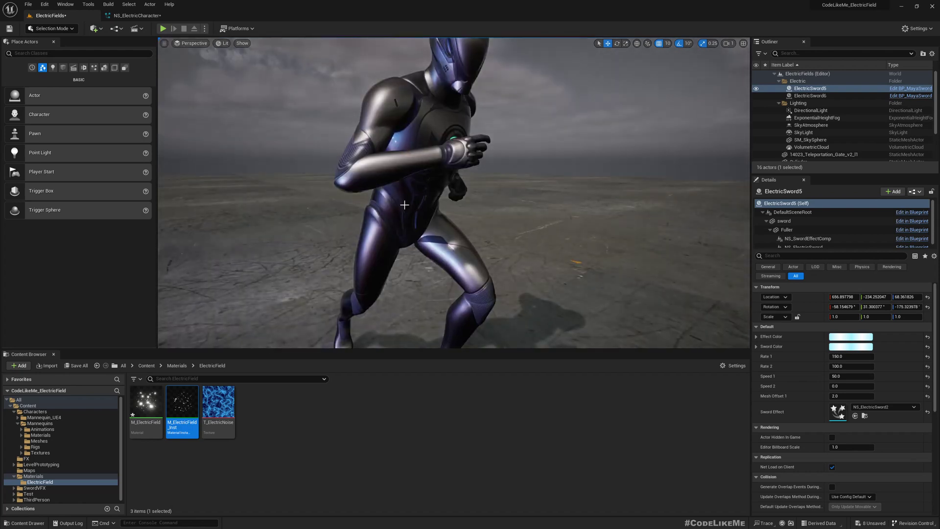
In the Fountain emitter's Initialize Particle module, set the Color's red, green and blue to 100.0.
{"action": "left_click", "coordinate": [127, 16]}
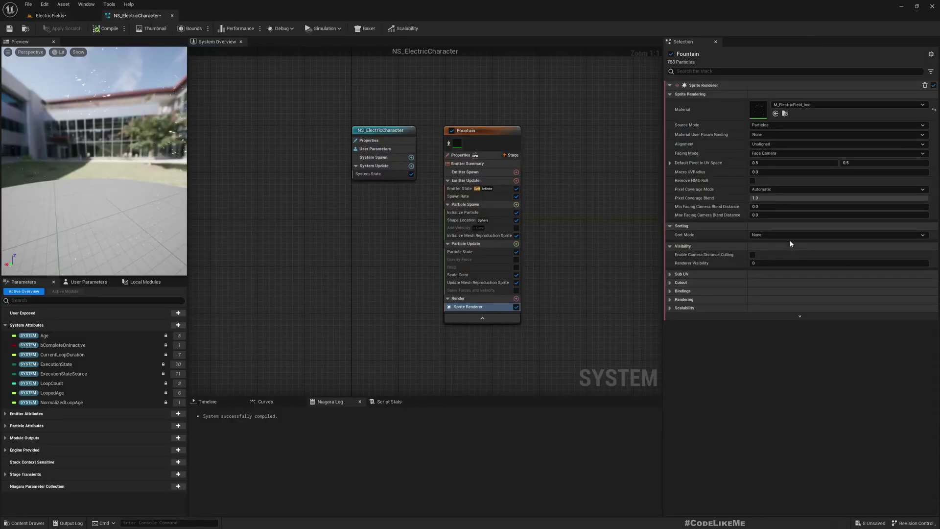
{"action": "left_click", "coordinate": [460, 211]}
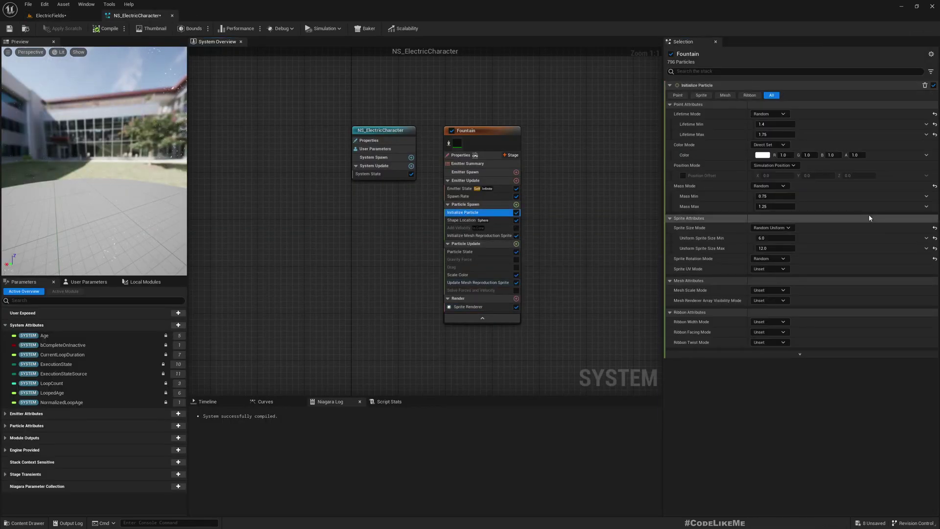
{"action": "left_click", "coordinate": [762, 155]}
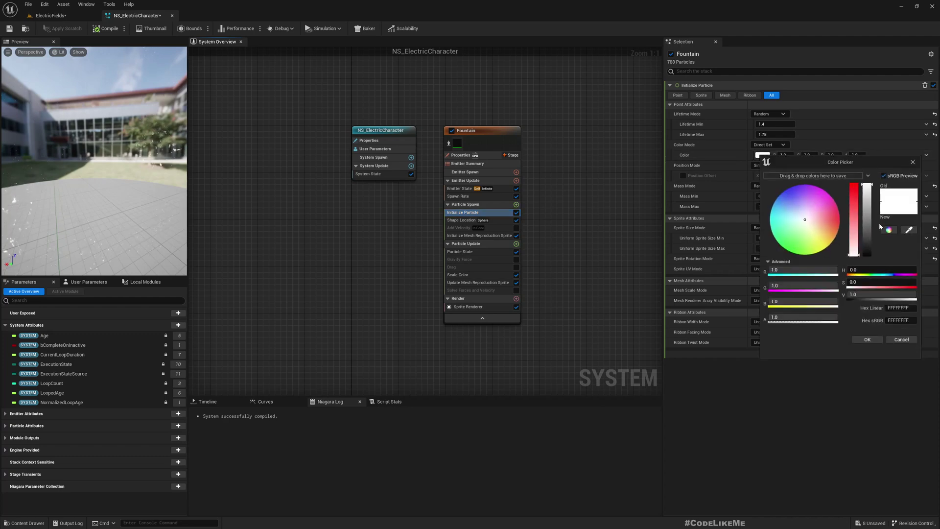
{"action": "key", "text": "Escape"}
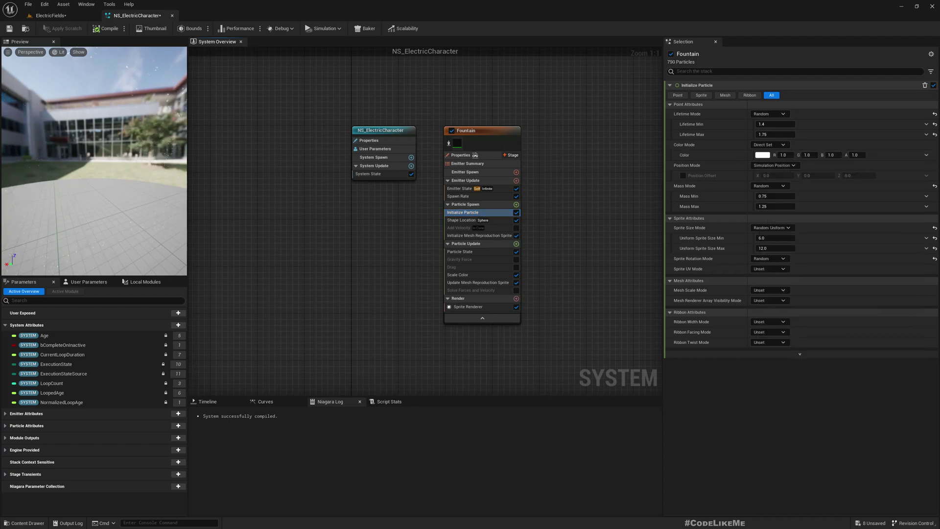
{"action": "left_click", "coordinate": [762, 154]}
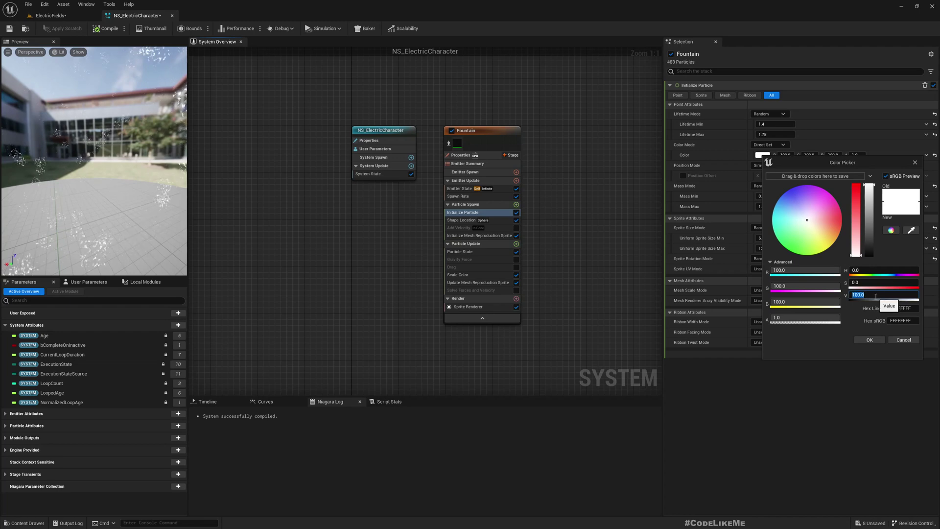
{"action": "left_click", "coordinate": [862, 339]}
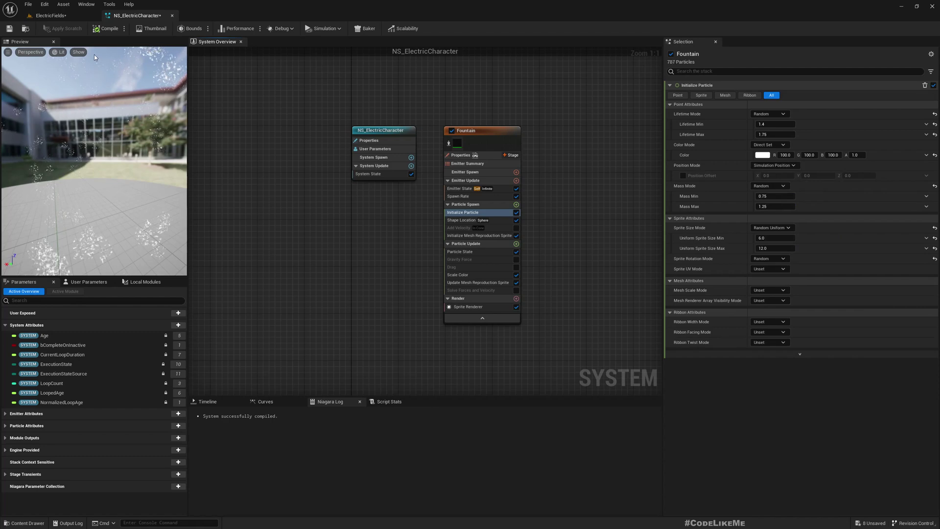
Check the effect in the level and set Initialize Particle's Lifetime Min to 0.1 and Lifetime Max to 1.4.
{"action": "left_click", "coordinate": [59, 16]}
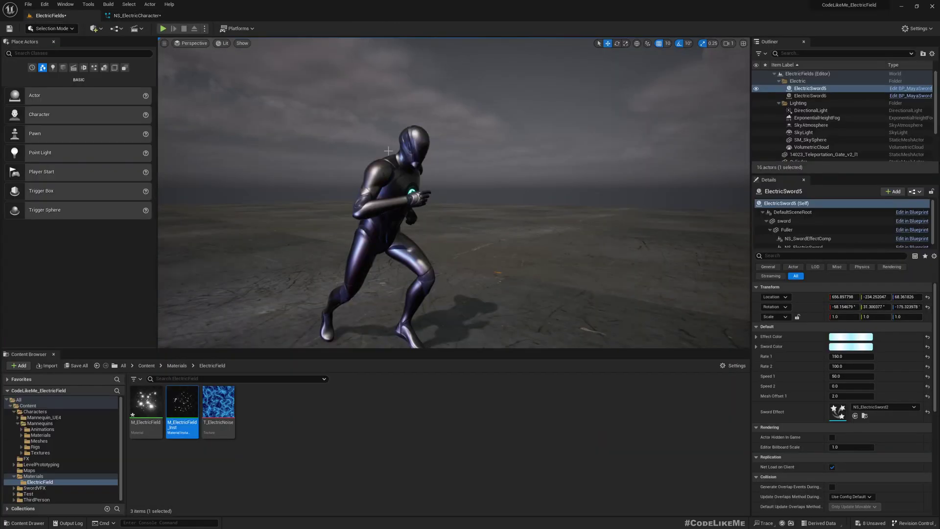
{"action": "left_click", "coordinate": [137, 15]}
{"action": "left_click", "coordinate": [770, 126]}
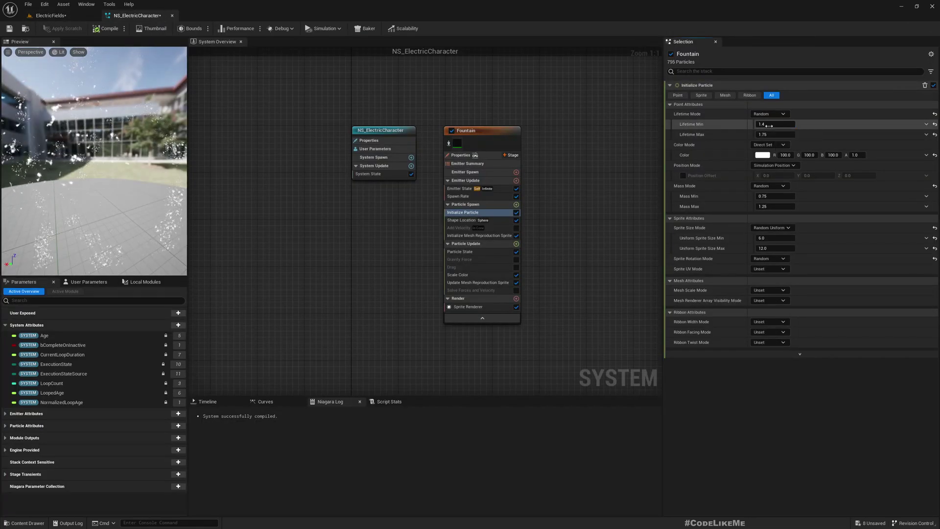
{"action": "type", "text": "0.1"}
{"action": "key", "text": "Tab"}
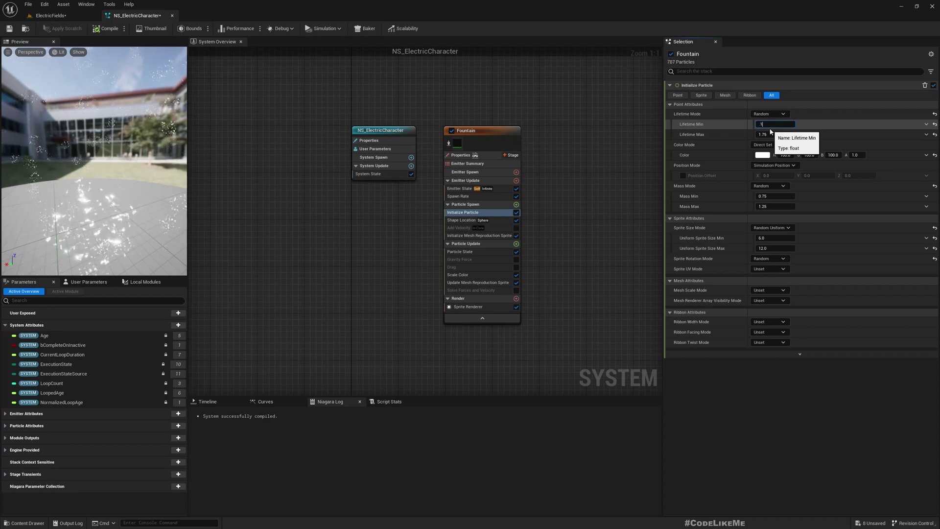
{"action": "type", "text": "1.4"}
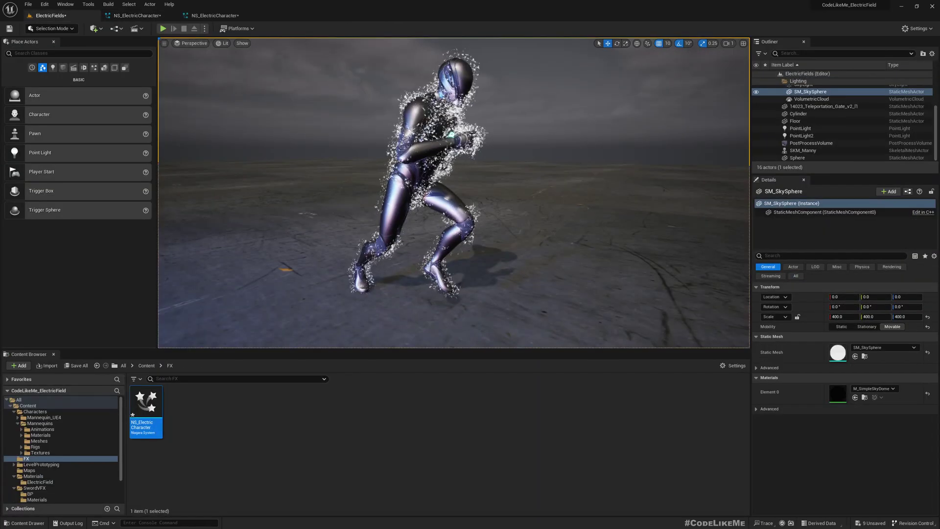
Set the Sprite Renderer's Sub Image Size to 5.0 by 5.0 and inspect the effect on the mannequin in the level.
{"action": "right_click_drag", "start_coordinate": [535, 142], "coordinate": [637, 158]}
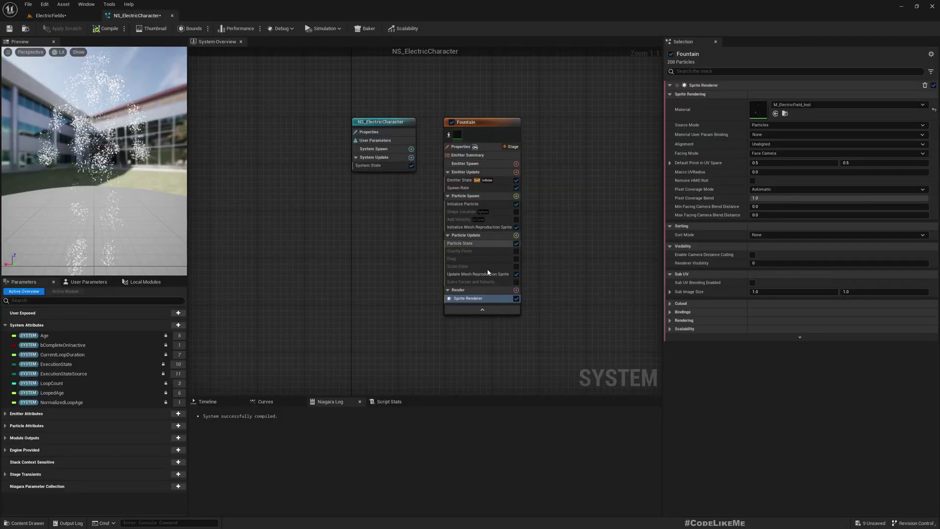
{"action": "left_click", "coordinate": [670, 274]}
{"action": "left_click", "coordinate": [670, 274]}
{"action": "left_click", "coordinate": [777, 291]}
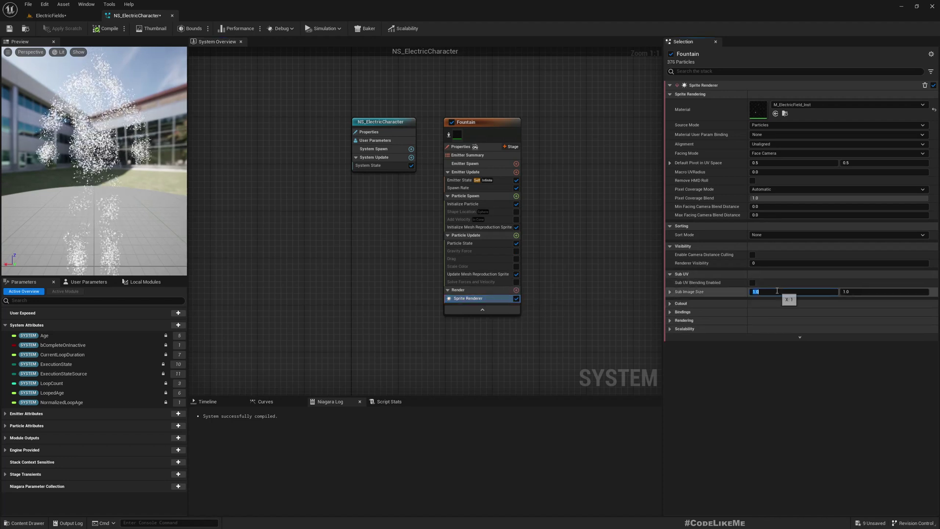
{"action": "type", "text": "5"}
{"action": "key", "text": "Tab"}
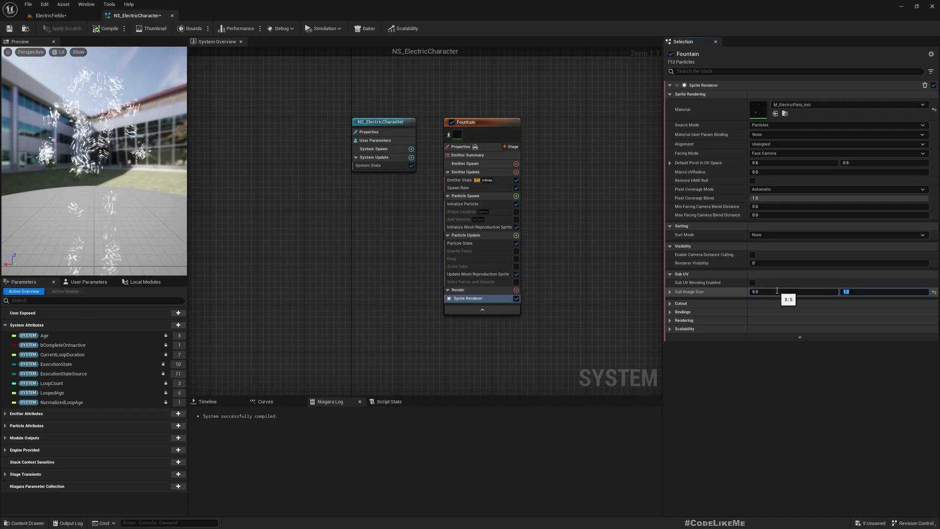
{"action": "type", "text": "5"}
{"action": "key", "text": "Return"}
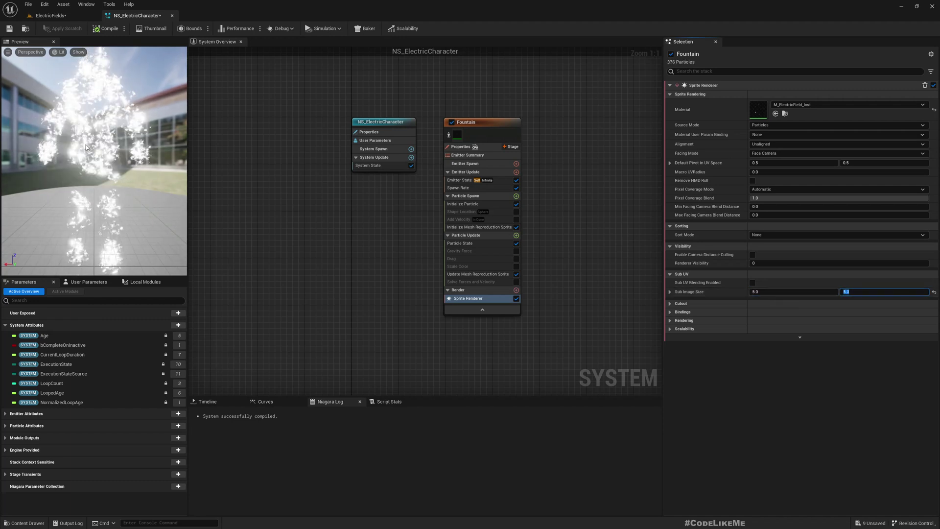
{"action": "mouse_move", "coordinate": [98, 161]}
{"action": "left_mouse_down"}
{"action": "mouse_move", "coordinate": [122, 147]}
{"action": "mouse_move", "coordinate": [123, 167]}
{"action": "mouse_move", "coordinate": [102, 148]}
{"action": "left_mouse_up"}
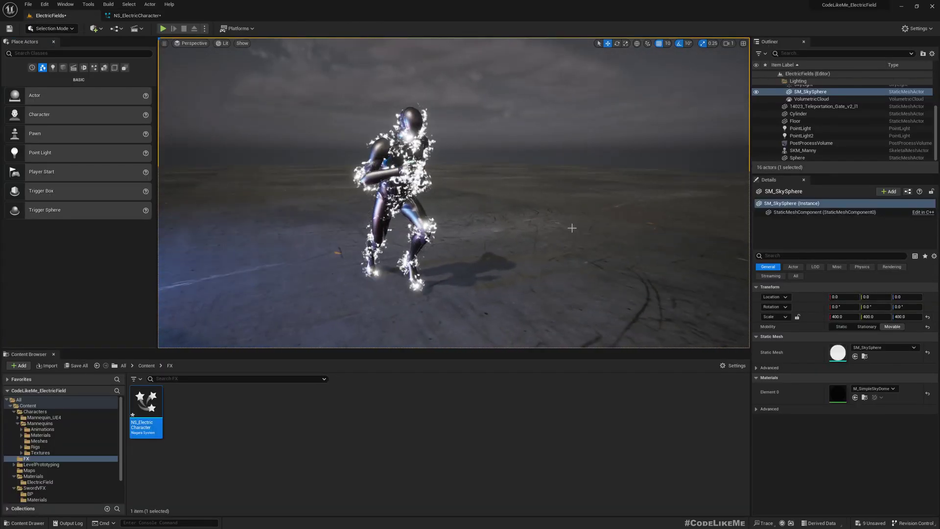
{"action": "scroll", "coordinate": [572, 228], "scroll_direction": "up", "scroll_amount": 5}
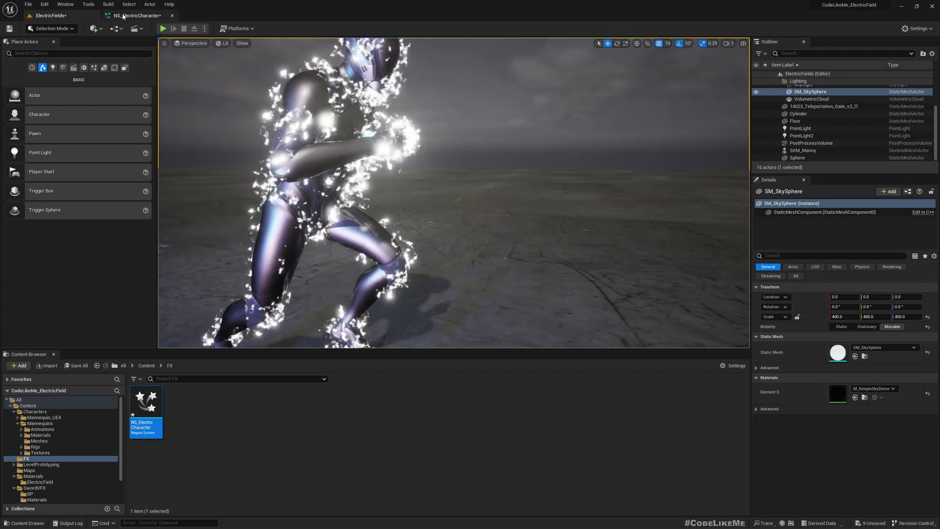
Set the Update Mesh Reproduction Sprite module's Sprite Size to 3.0 by 3.0 and check the mannequin in the level.
{"action": "left_click", "coordinate": [144, 15]}
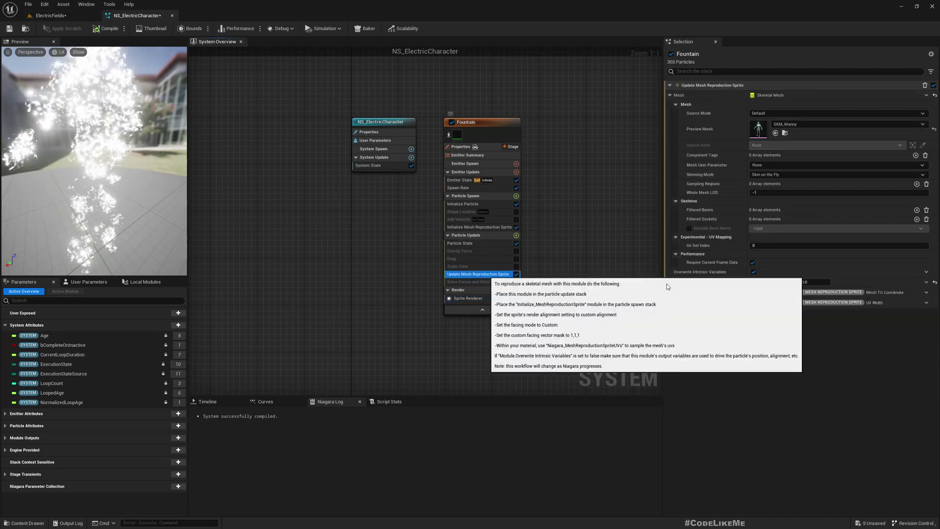
{"action": "left_click", "coordinate": [482, 274]}
{"action": "left_click", "coordinate": [776, 282]}
{"action": "type", "text": "3"}
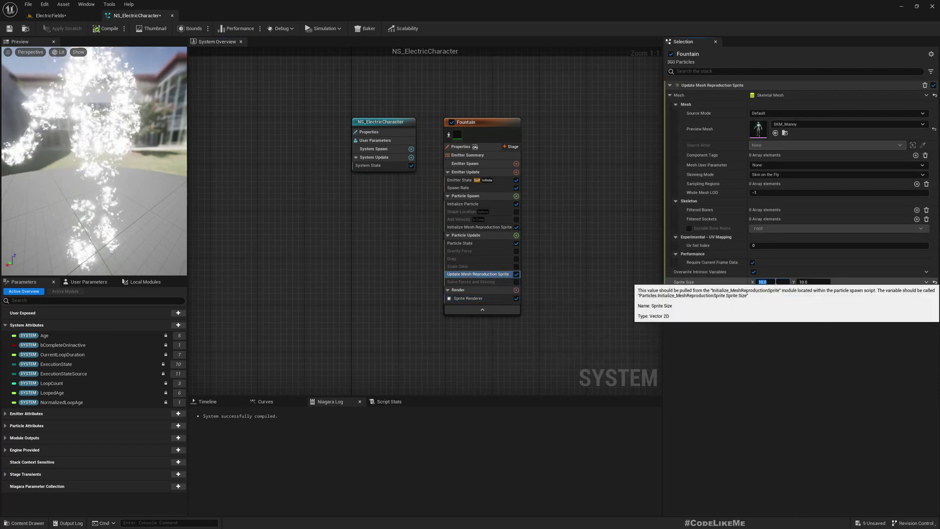
{"action": "key", "text": "Tab"}
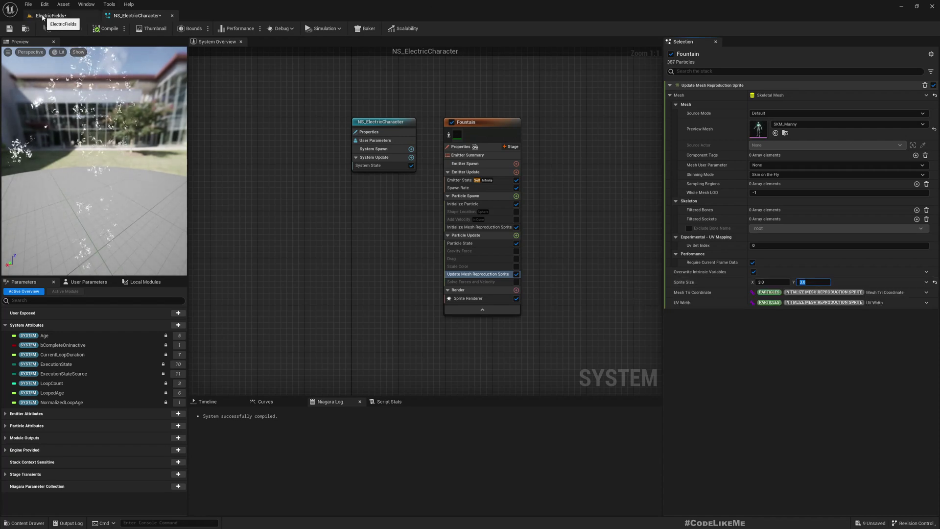
{"action": "left_click", "coordinate": [48, 15]}
{"action": "key", "text": "s"}
{"action": "right_click_drag", "start_coordinate": [276, 110], "coordinate": [276, 76]}
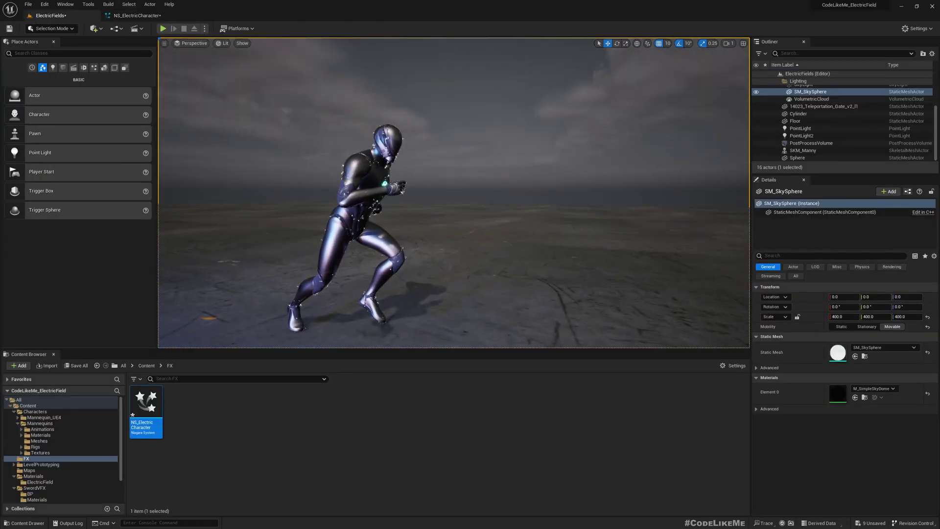
Set the Update Mesh Reproduction Sprite module's Sprite Size to 5.0 by 5.0 and return to the ElectricFields level.
{"action": "left_click", "coordinate": [125, 17]}
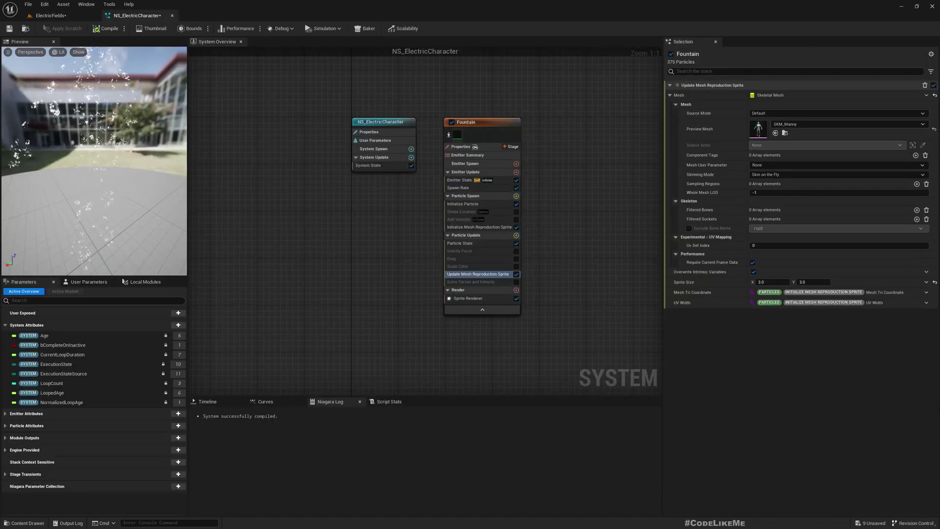
{"action": "left_click", "coordinate": [778, 282]}
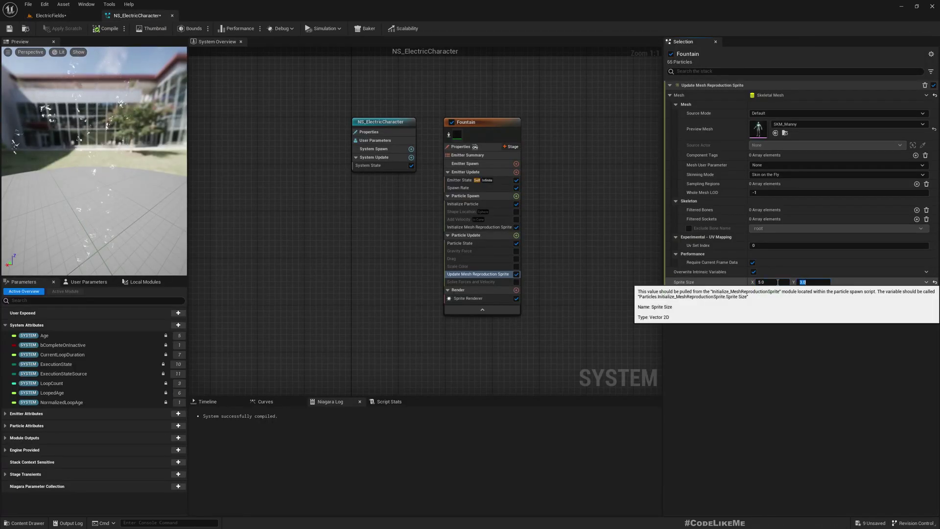
{"action": "left_click", "coordinate": [69, 16]}
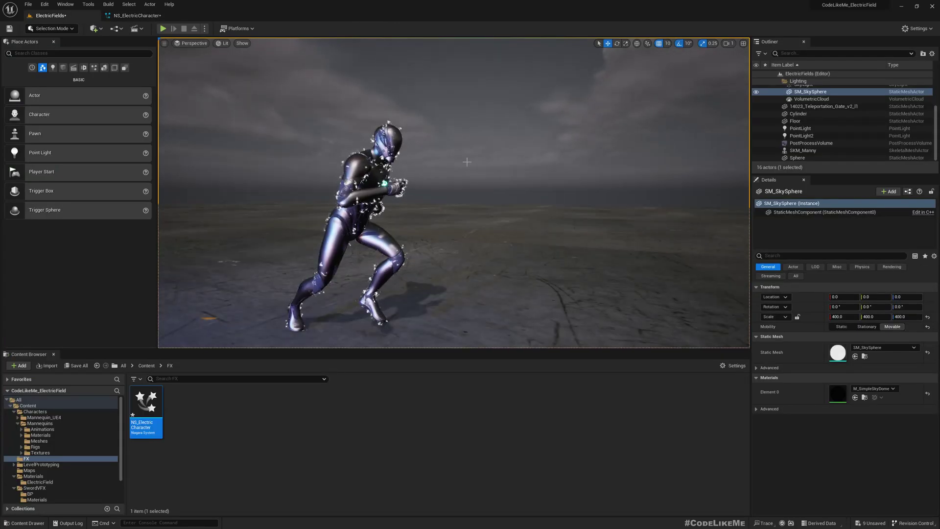
Play-test the ElectricFields level, stop it and inspect the sprites on the mannequin from different angles and distances.
{"action": "key", "text": "alt+p"}
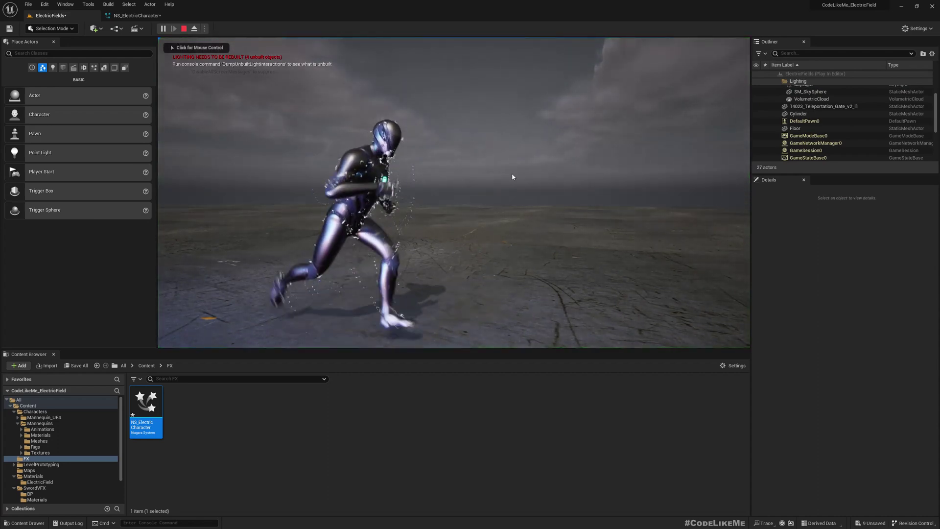
{"action": "left_click", "coordinate": [511, 173]}
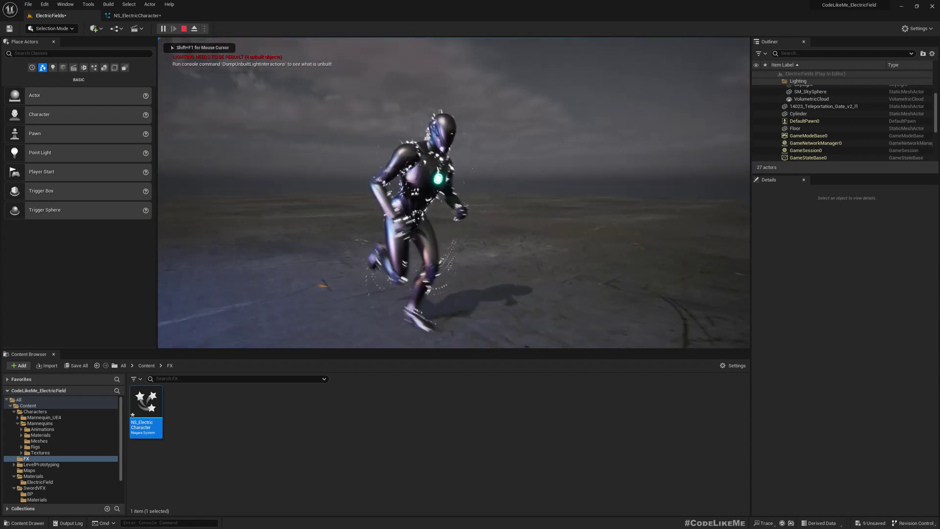
{"action": "key", "text": "Escape"}
{"action": "left_click", "coordinate": [466, 175]}
{"action": "right_click_drag", "start_coordinate": [466, 176], "coordinate": [514, 171]}
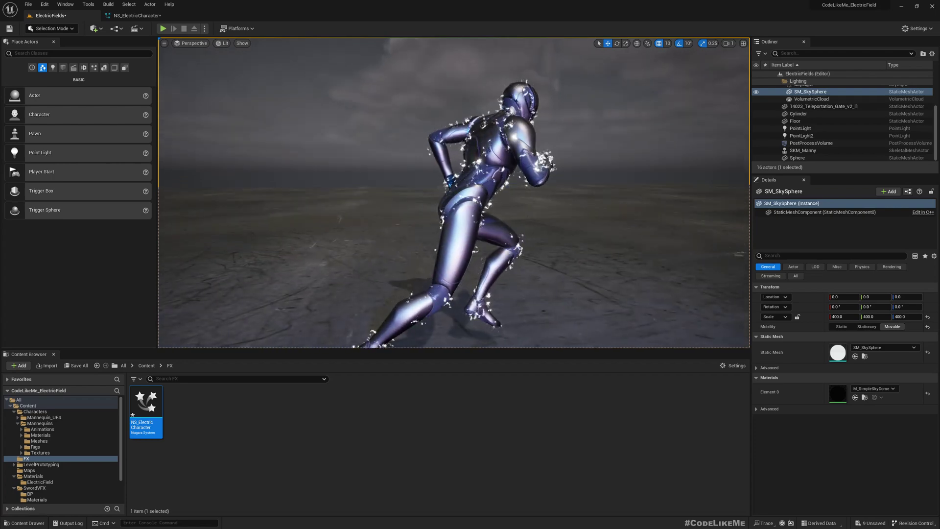
{"action": "left_click_drag", "start_coordinate": [386, 179], "coordinate": [597, 180], "text": "alt"}
{"action": "right_click_drag", "start_coordinate": [453, 192], "coordinate": [431, 193], "text": "alt"}
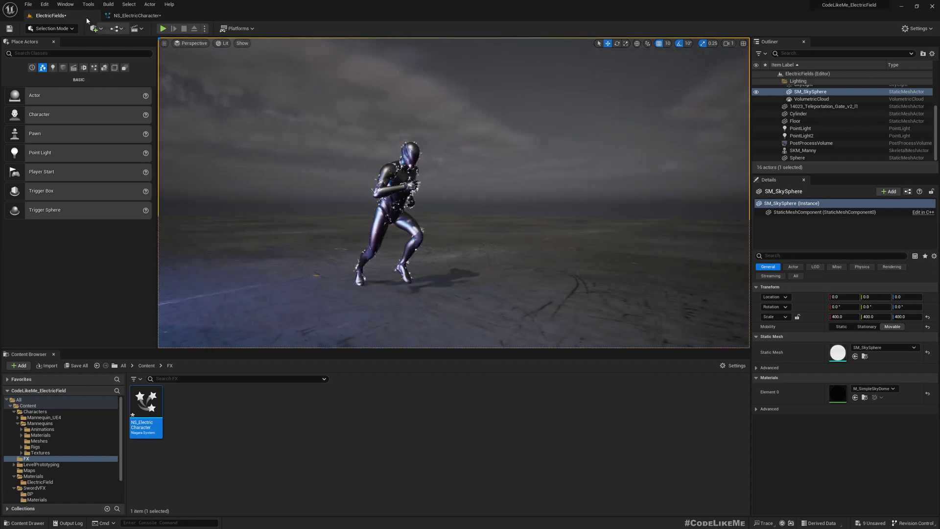
Set the SpawnRate of the Fountain emitter's Spawn Rate module to 1000.0.
{"action": "left_click", "coordinate": [132, 15]}
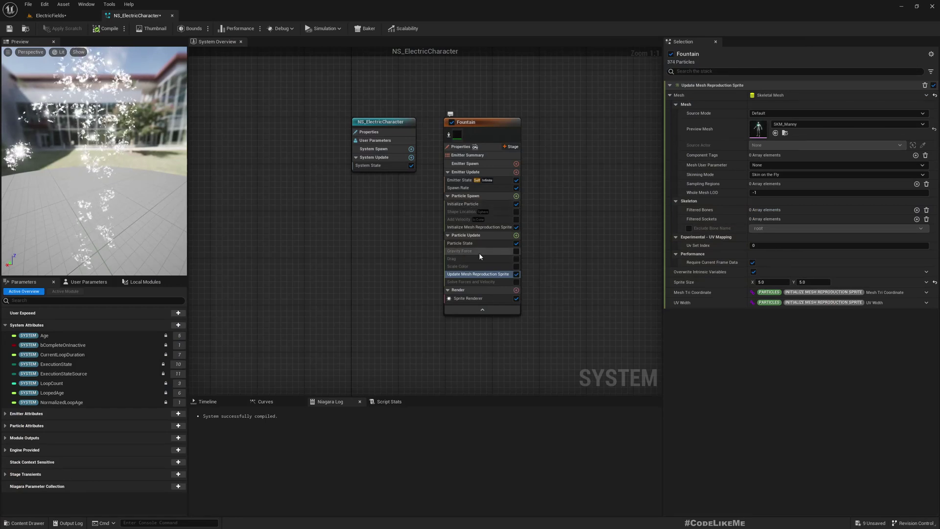
{"action": "left_click", "coordinate": [472, 188]}
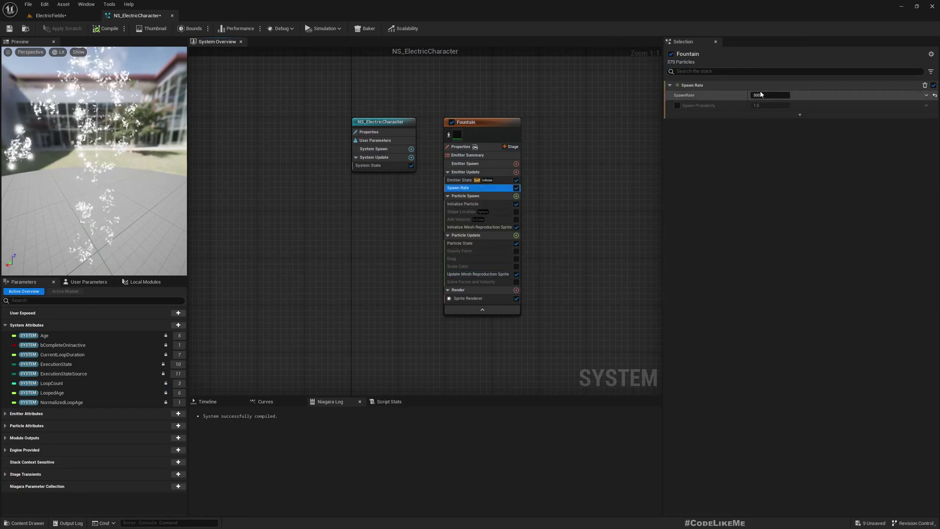
{"action": "key", "text": "Return"}
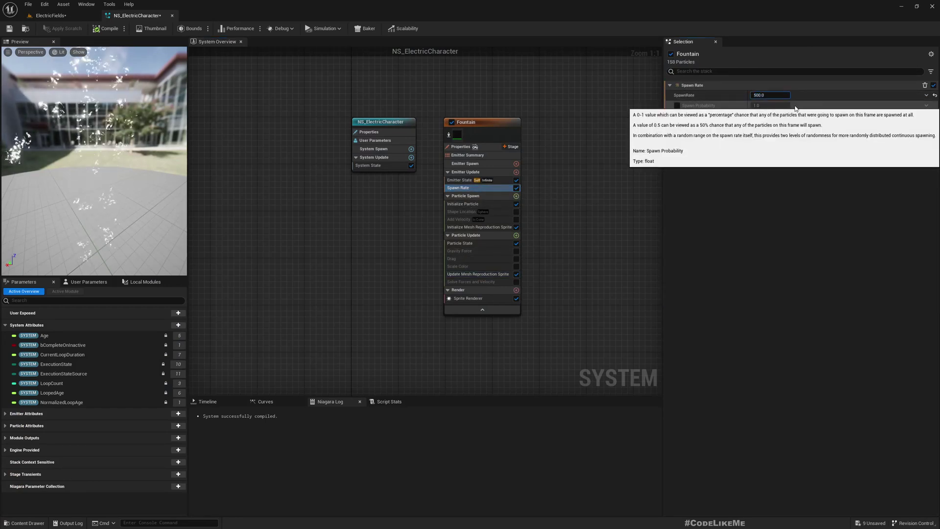
{"action": "type", "text": "10"}
{"action": "key", "text": "Return"}
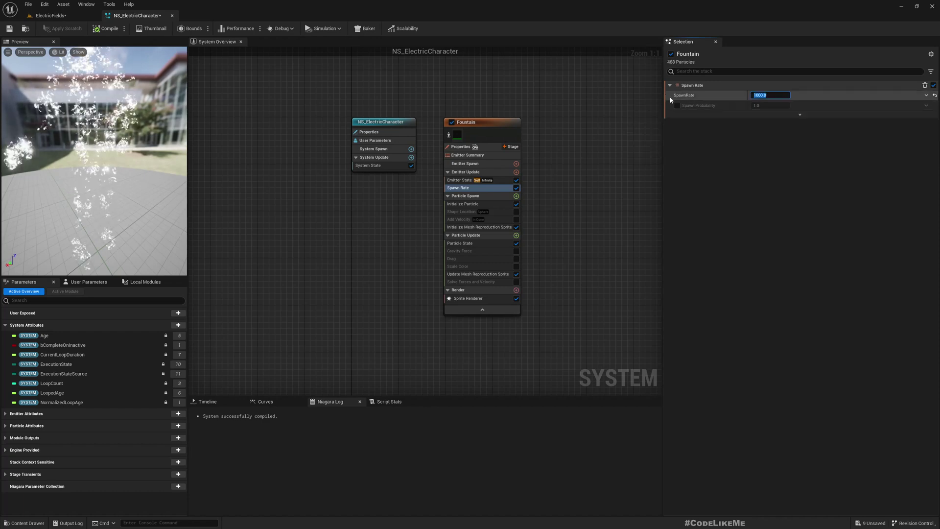
Examine the electric sprites on the mannequin from several angles and up close in the ElectricFields level.
{"action": "left_click", "coordinate": [66, 15]}
{"action": "scroll", "coordinate": [360, 141], "scroll_direction": "up", "scroll_amount": 3}
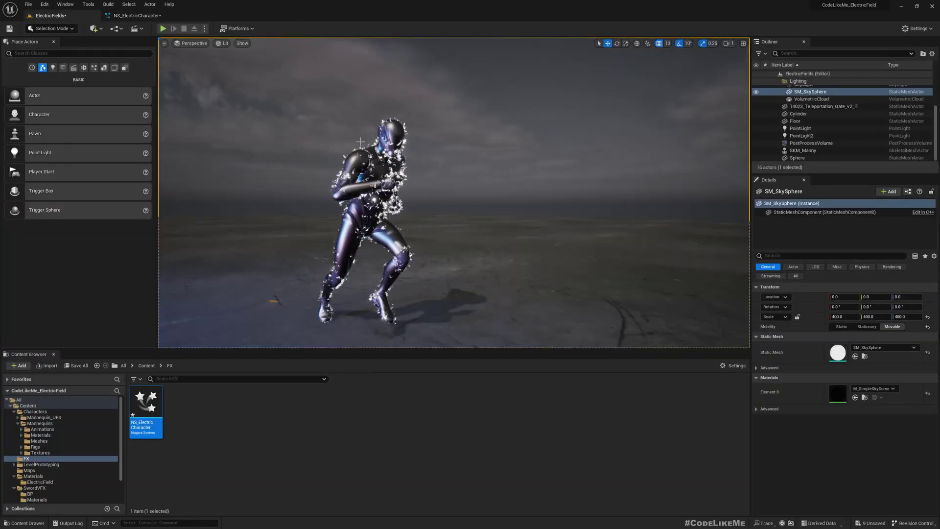
{"action": "right_click_drag", "start_coordinate": [390, 135], "coordinate": [162, 134]}
{"action": "right_click_drag", "start_coordinate": [348, 142], "coordinate": [404, 134]}
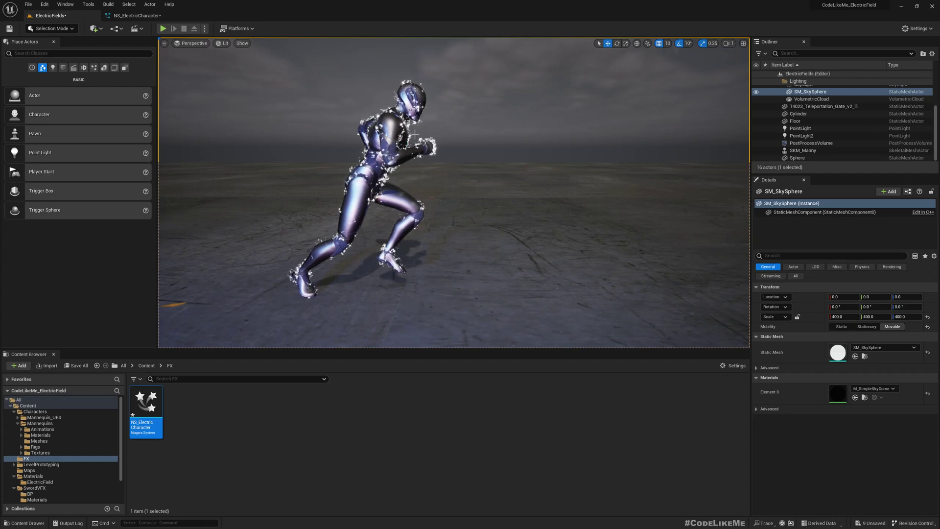
{"action": "right_click_drag", "start_coordinate": [405, 134], "coordinate": [714, 139]}
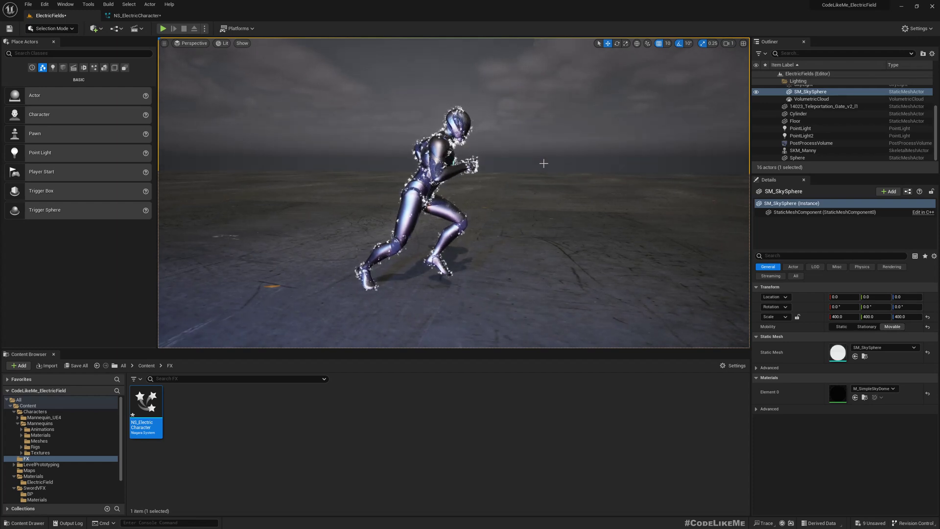
{"action": "scroll", "coordinate": [543, 163], "scroll_direction": "up", "scroll_amount": 3}
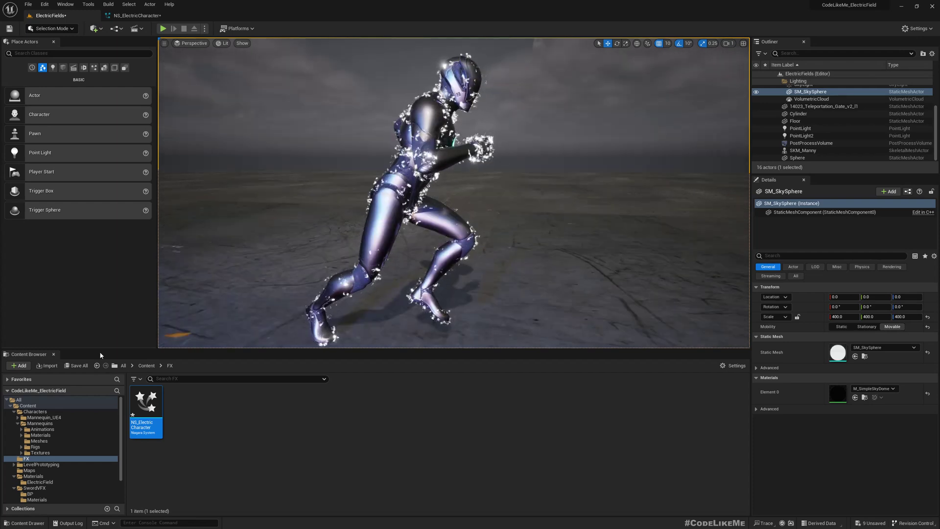
{"action": "mouse_move", "coordinate": [294, 279]}
{"action": "right_mouse_down"}
{"action": "mouse_move", "coordinate": [274, 279]}
{"action": "mouse_move", "coordinate": [333, 274]}
{"action": "mouse_move", "coordinate": [294, 279]}
{"action": "right_mouse_up"}
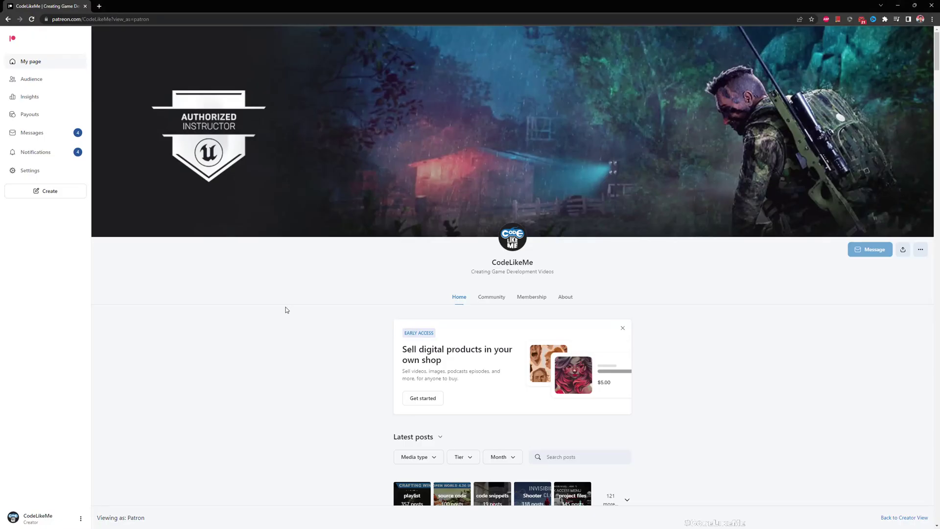
Switch to the web browser and look through the latest posts on the CodeLikeMe Patreon page.
{"action": "scroll", "coordinate": [317, 356], "scroll_direction": "down", "scroll_amount": 5}
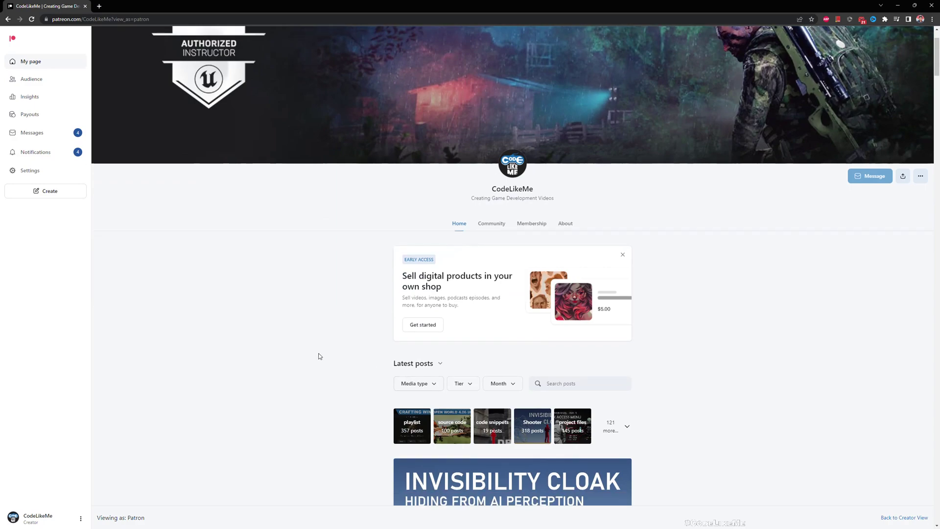
{"action": "scroll", "coordinate": [316, 354], "scroll_direction": "down", "scroll_amount": 12}
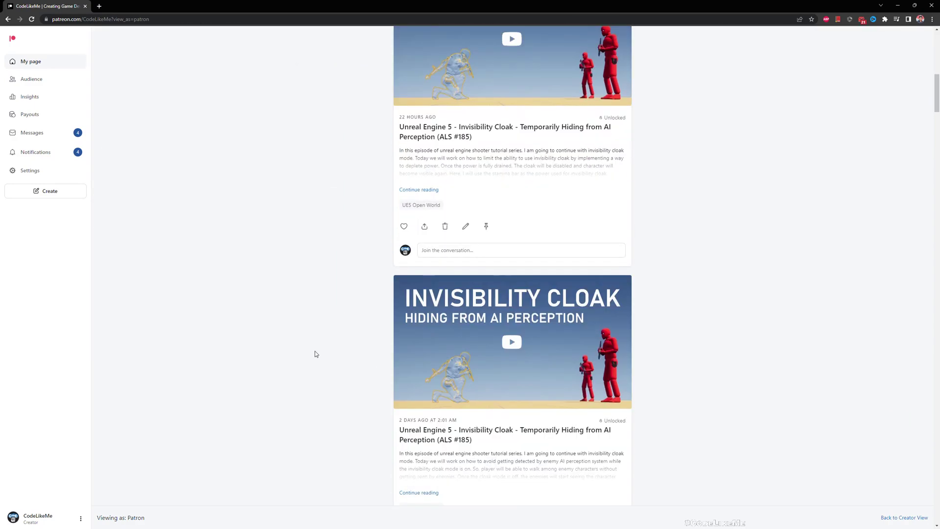
{"action": "scroll", "coordinate": [316, 353], "scroll_direction": "down", "scroll_amount": 12}
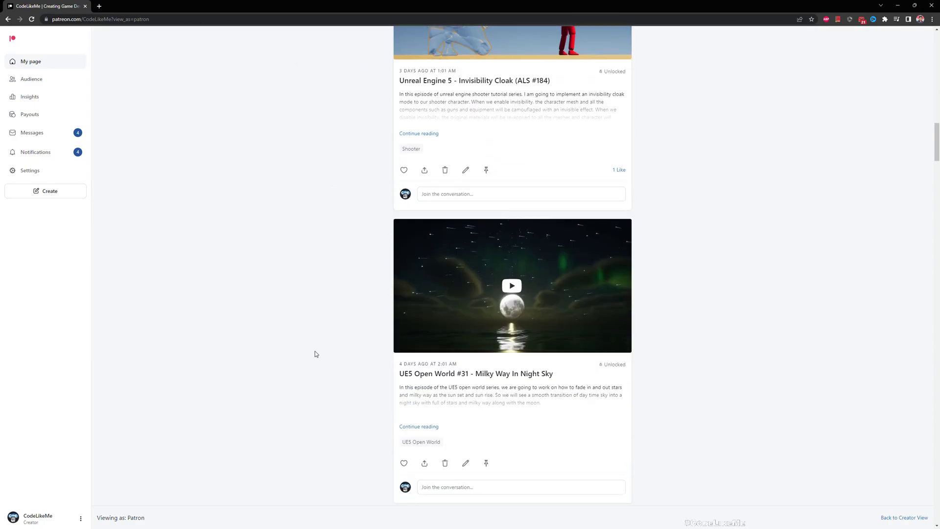
{"action": "scroll", "coordinate": [316, 349], "scroll_direction": "down", "scroll_amount": 8}
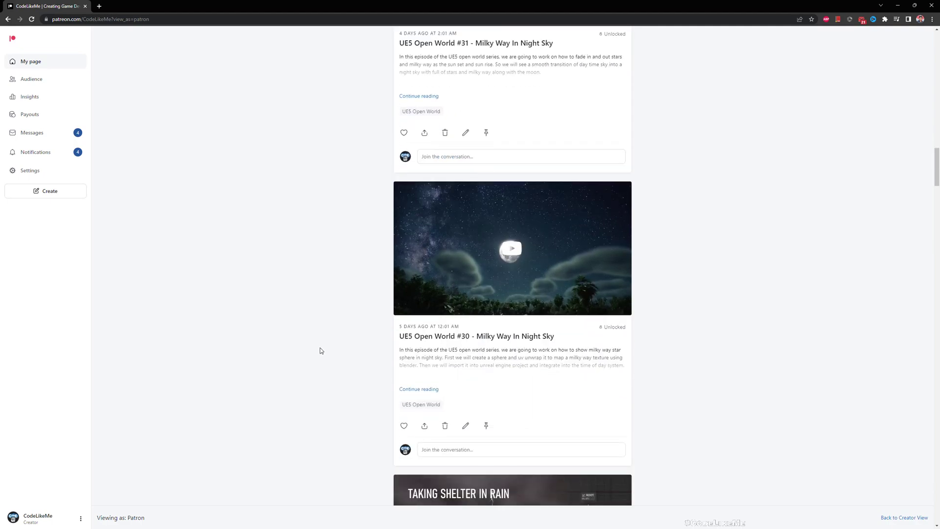
{"action": "scroll", "coordinate": [321, 350], "scroll_direction": "down", "scroll_amount": 12}
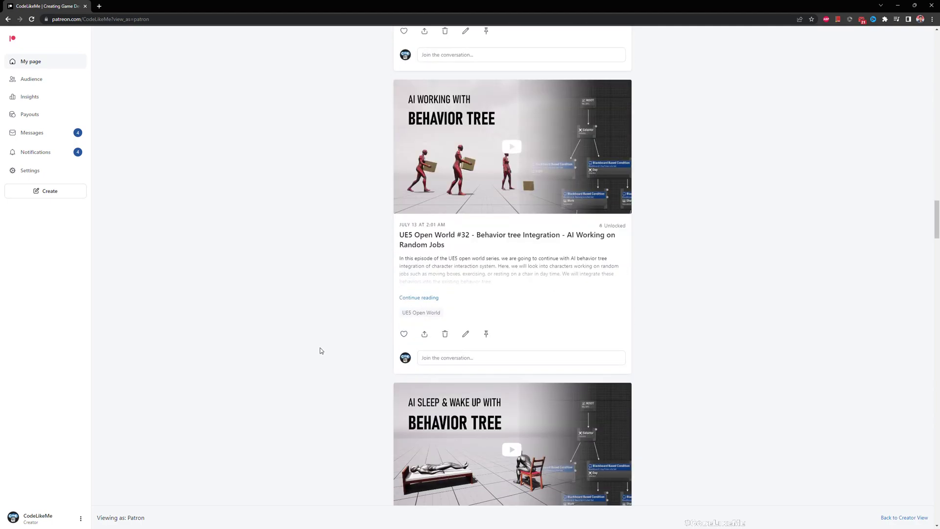
{"action": "scroll", "coordinate": [321, 350], "scroll_direction": "down", "scroll_amount": 14}
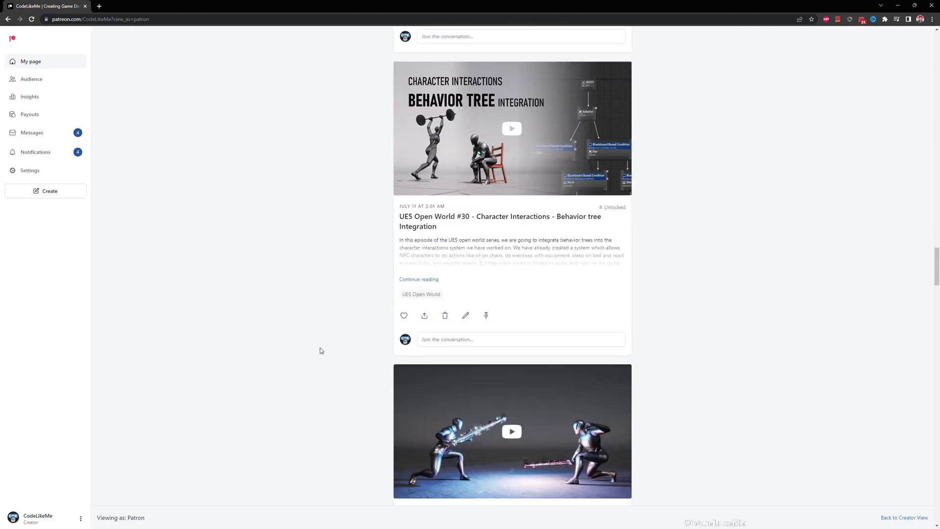
{"action": "scroll", "coordinate": [318, 351], "scroll_direction": "down", "scroll_amount": 10}
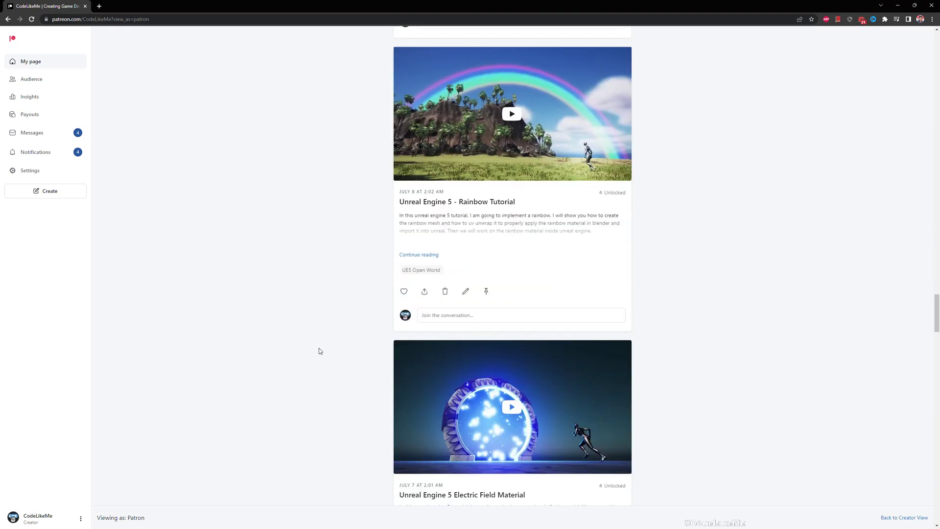